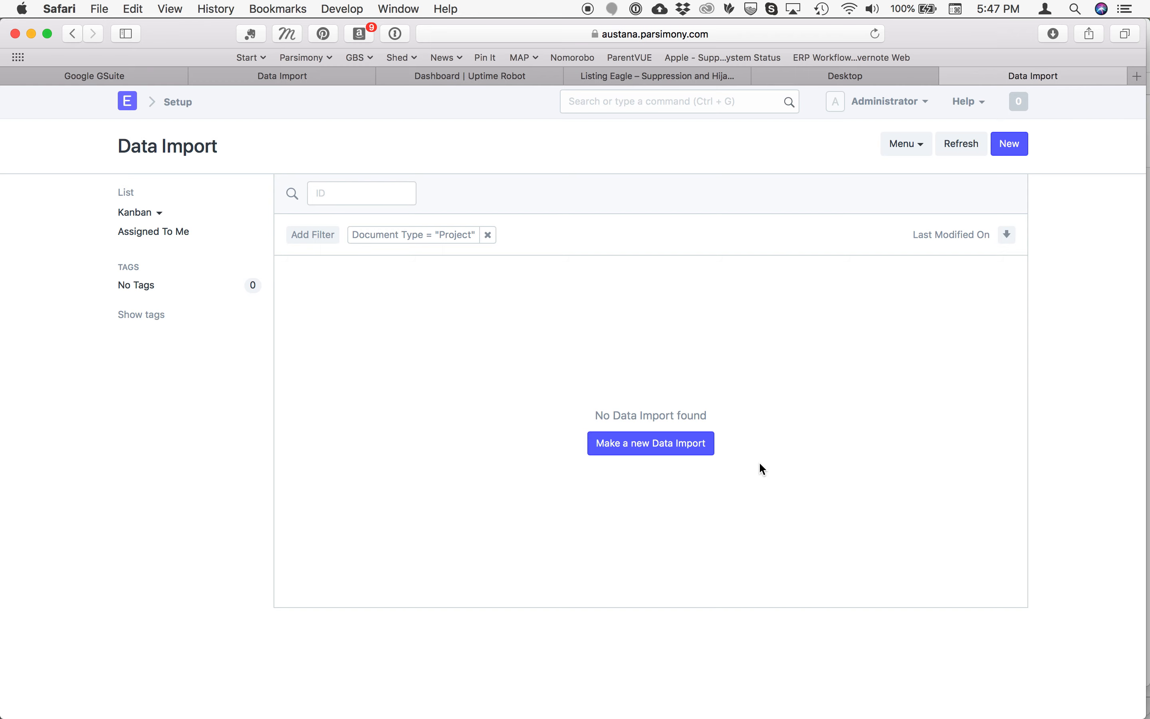
# Create a new data import for the Project document type and upload Client Project Austana.xlsx as its import file
pyautogui.click(648, 450)
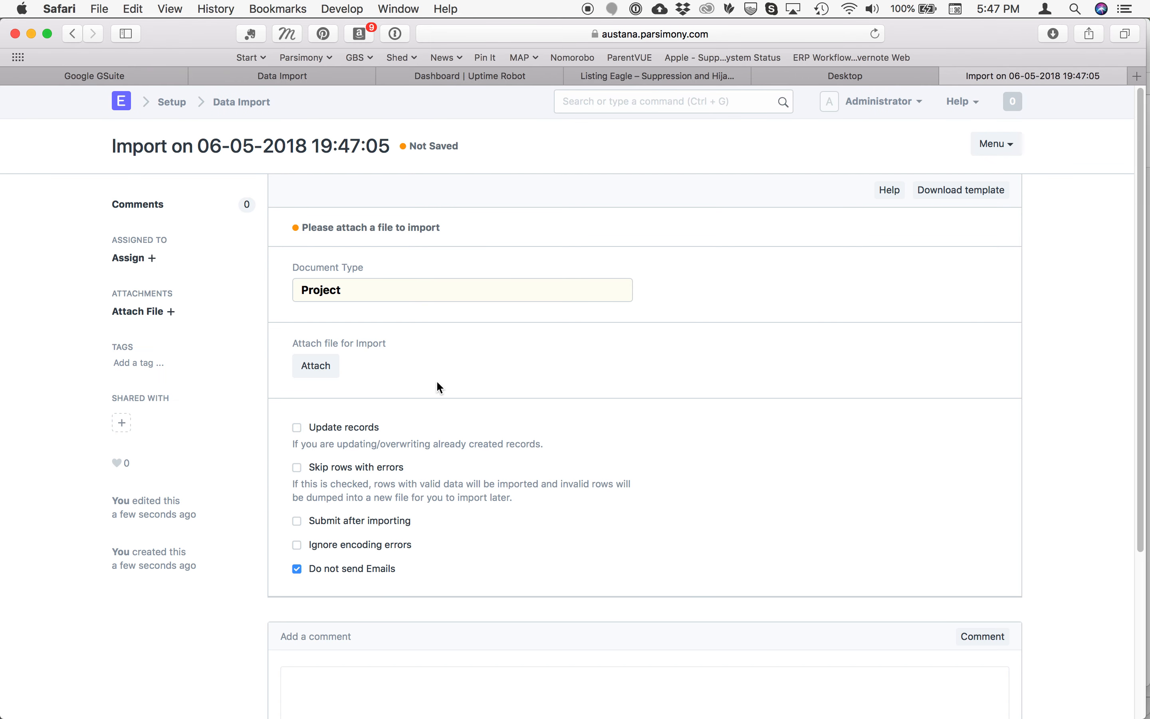
pyautogui.click(318, 368)
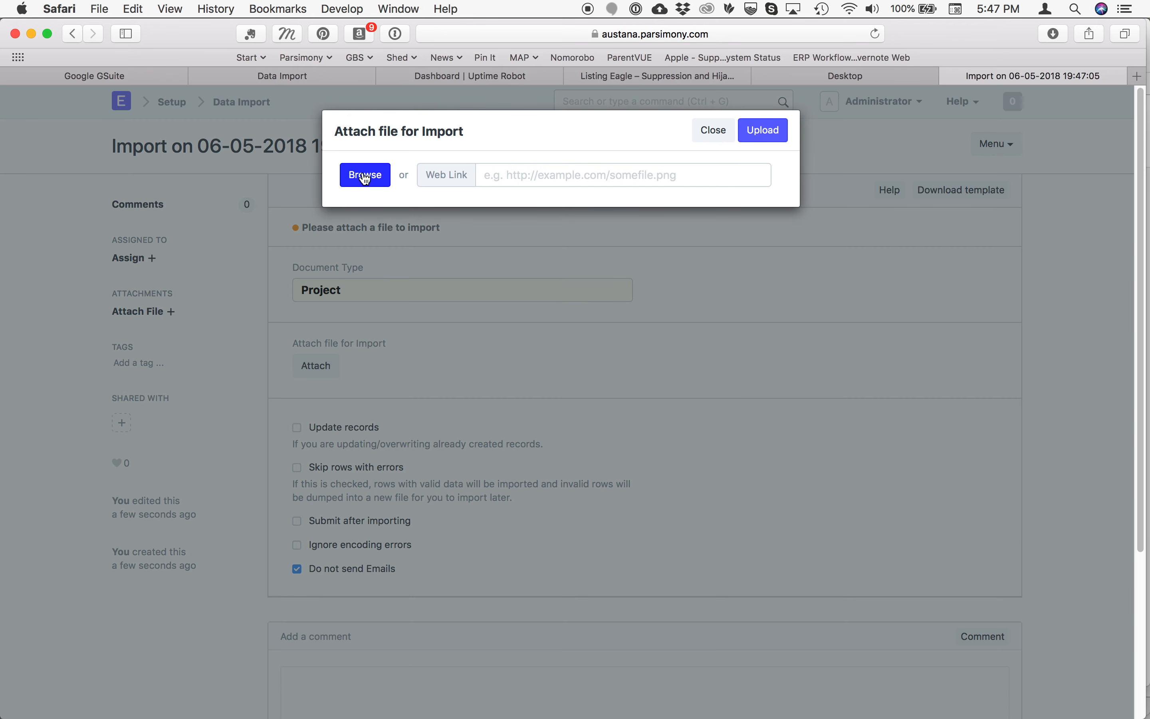
pyautogui.click(365, 177)
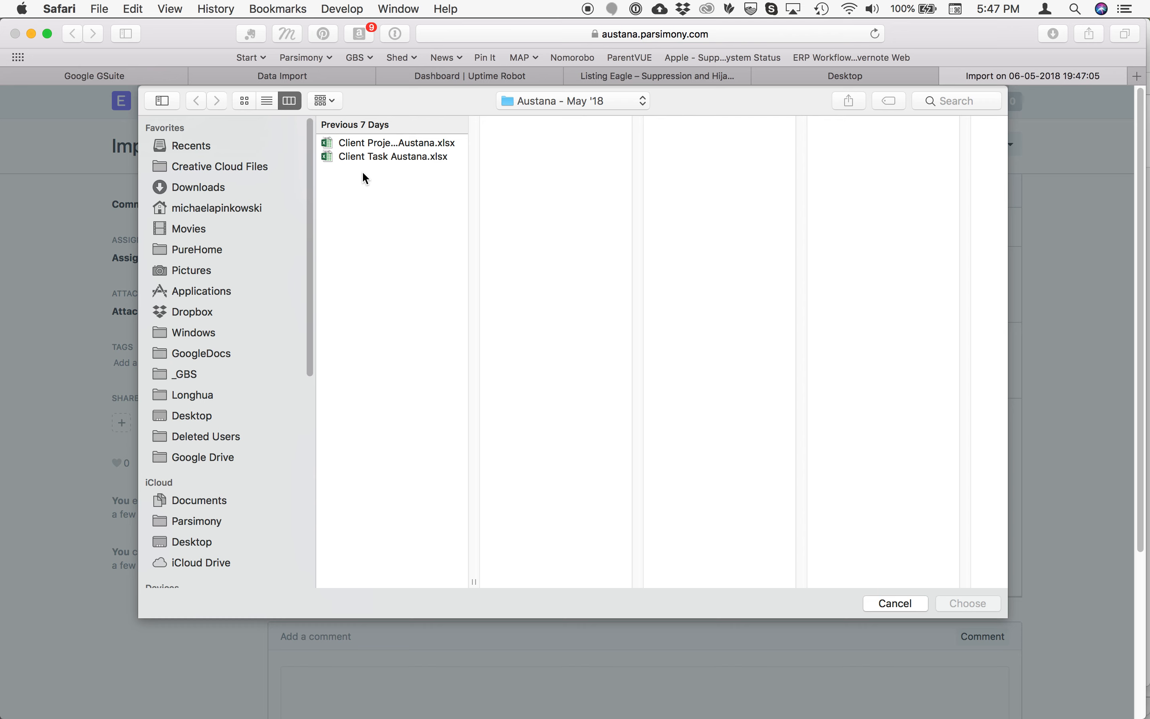
pyautogui.click(328, 145)
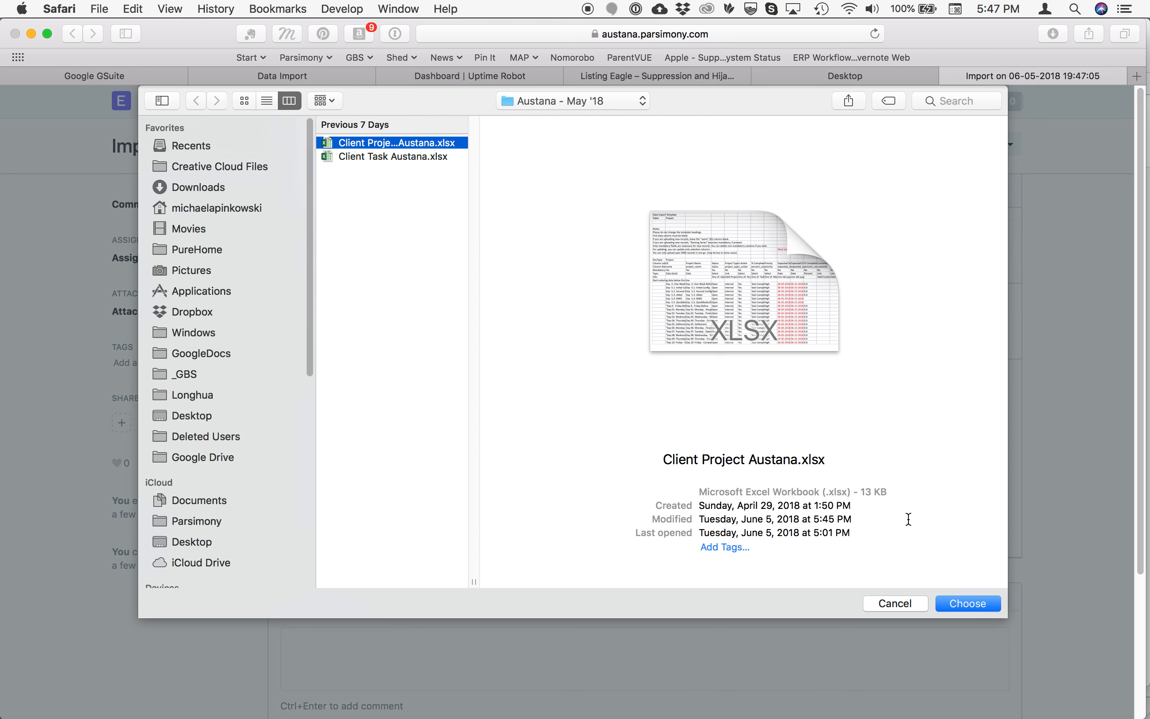
pyautogui.click(970, 602)
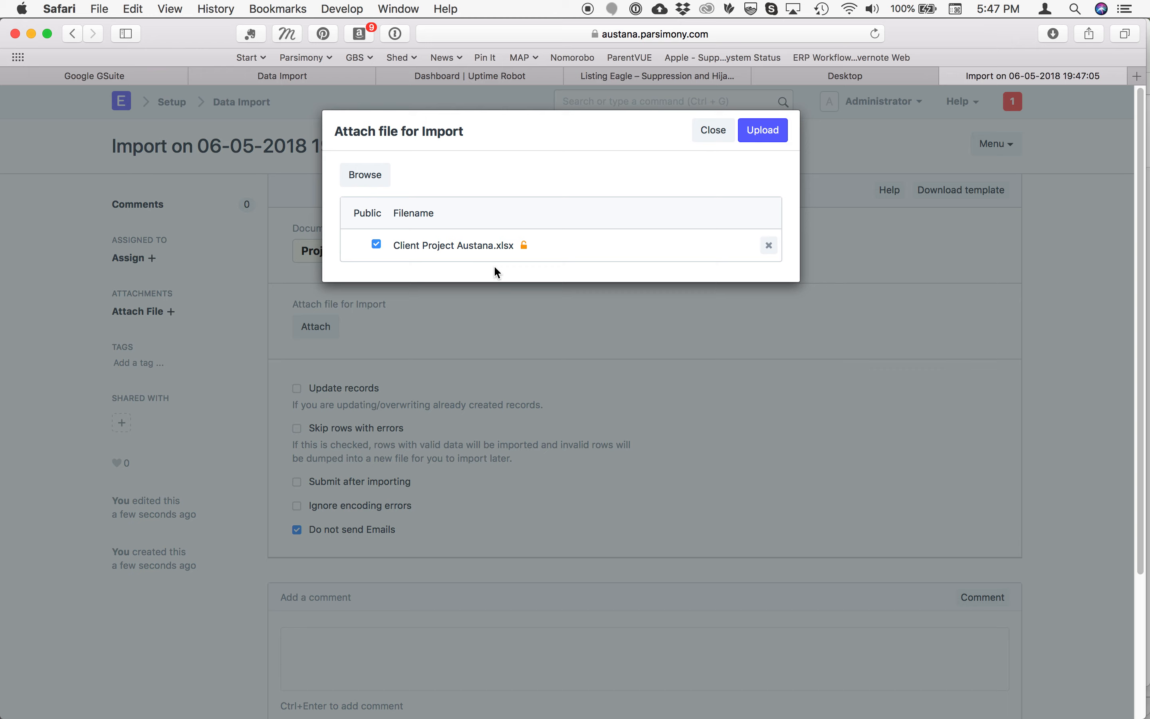
pyautogui.click(763, 134)
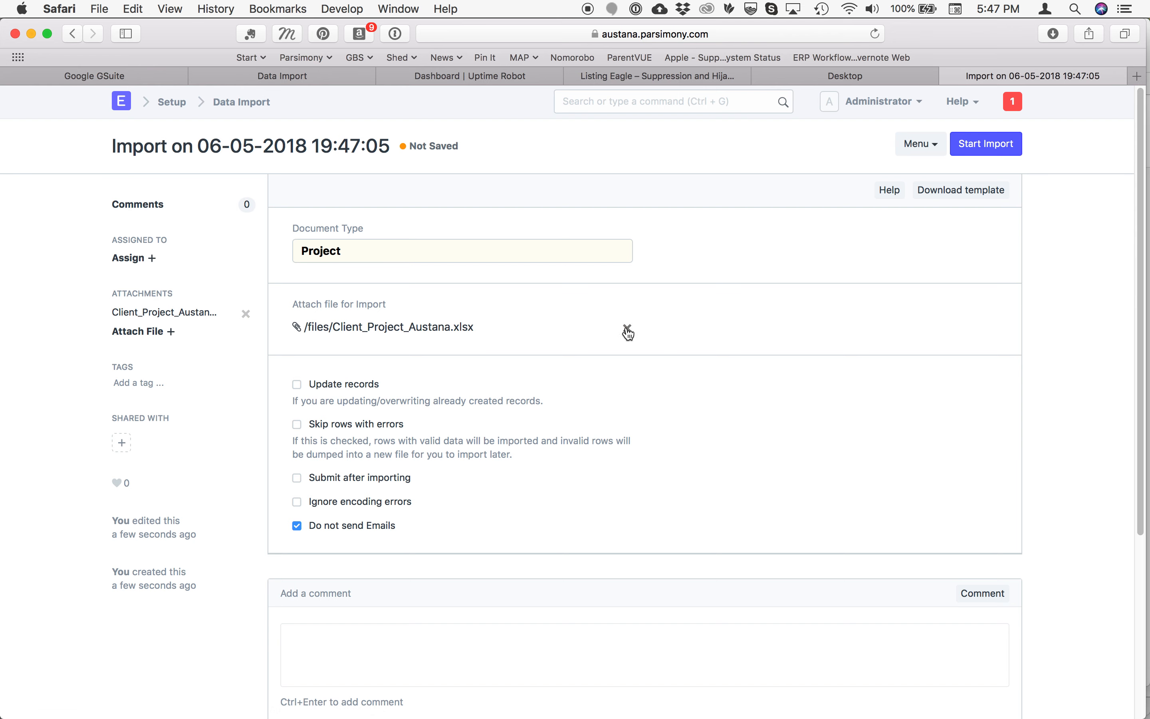
# Enable Update records and Submit after importing for the project import, and start the import
pyautogui.click(296, 384)
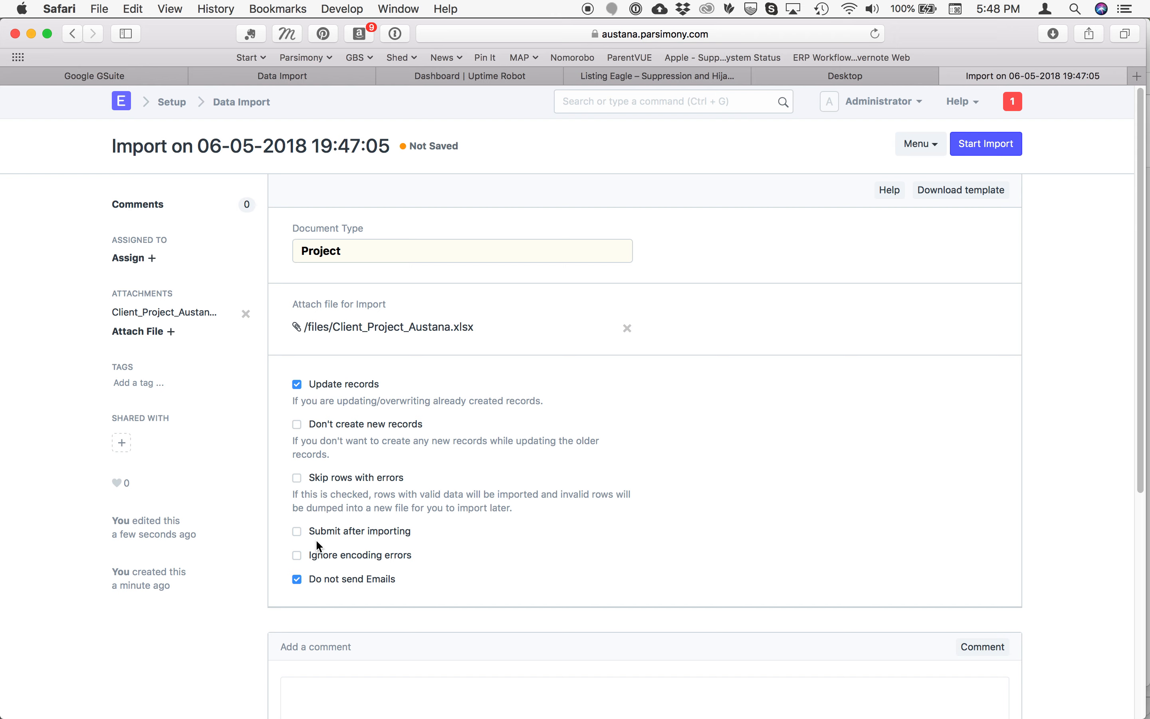
pyautogui.click(297, 532)
pyautogui.click(992, 148)
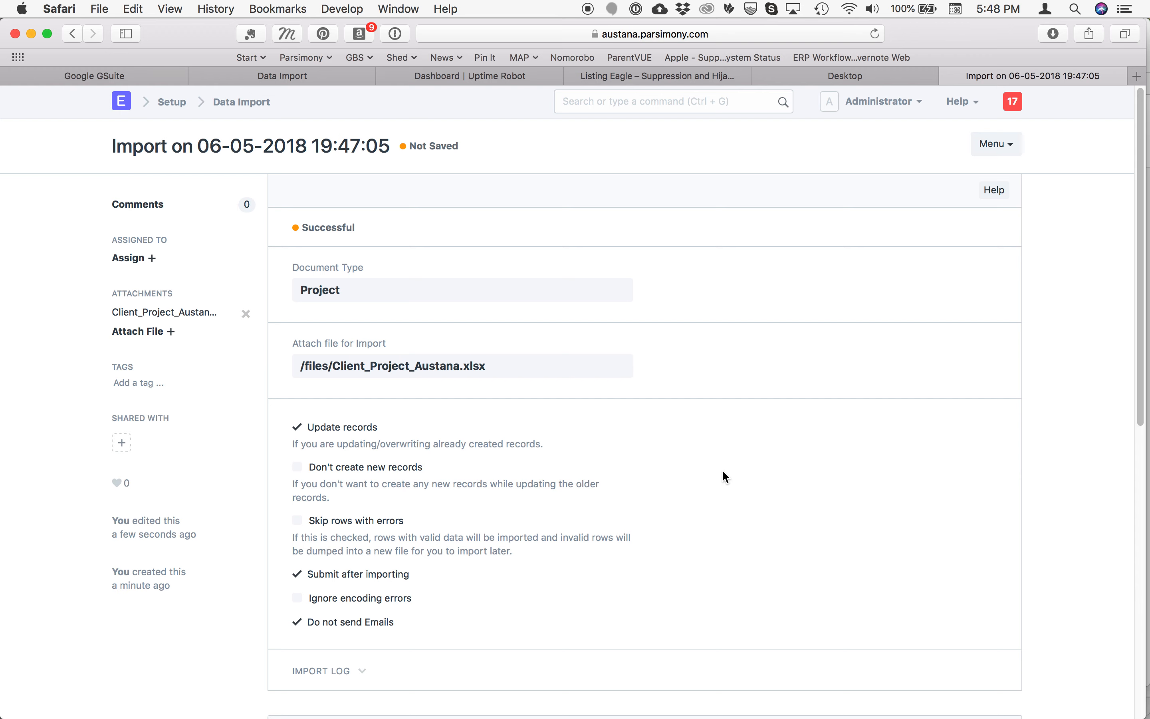
# Expand the import log of the project import and check it for row errors
pyautogui.scroll(-5, 722, 469)
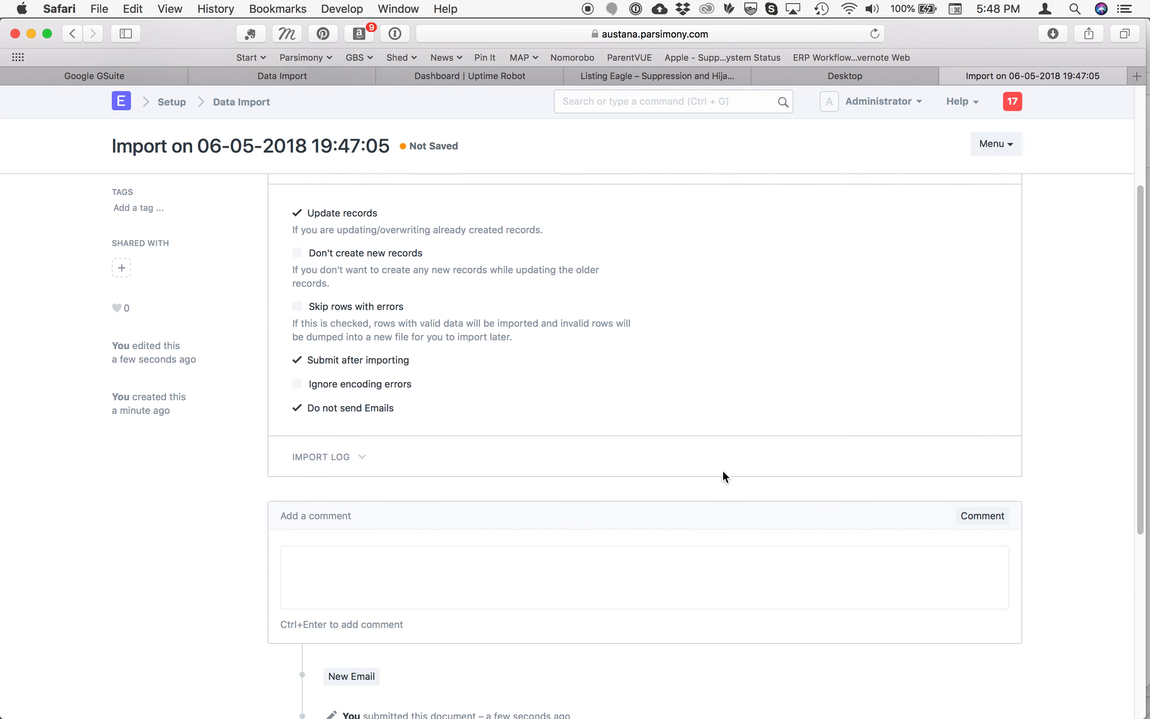
pyautogui.scroll(-3, 722, 469)
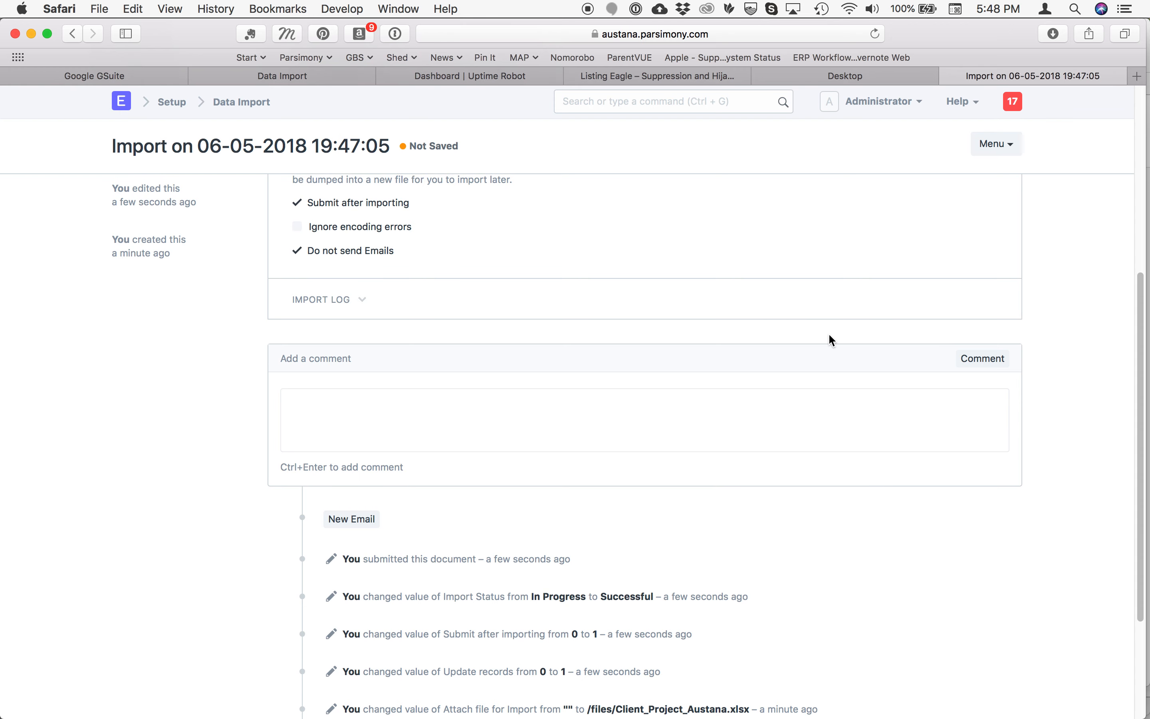
pyautogui.click(330, 300)
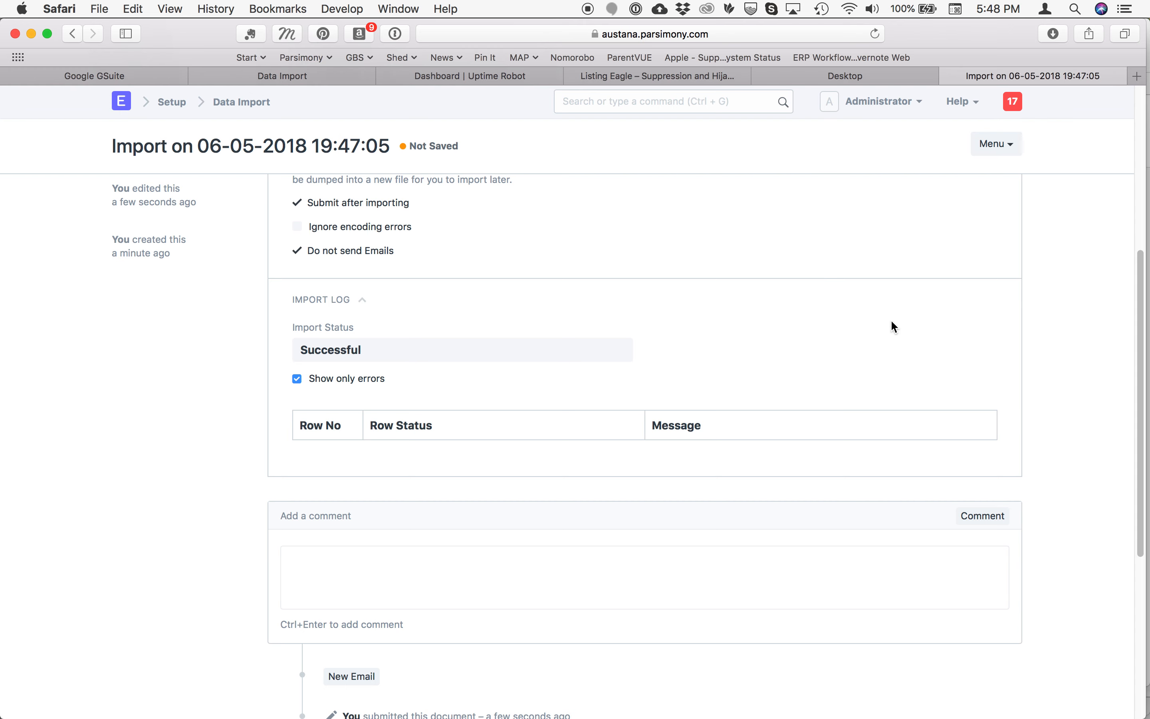
pyautogui.scroll(10, 892, 322)
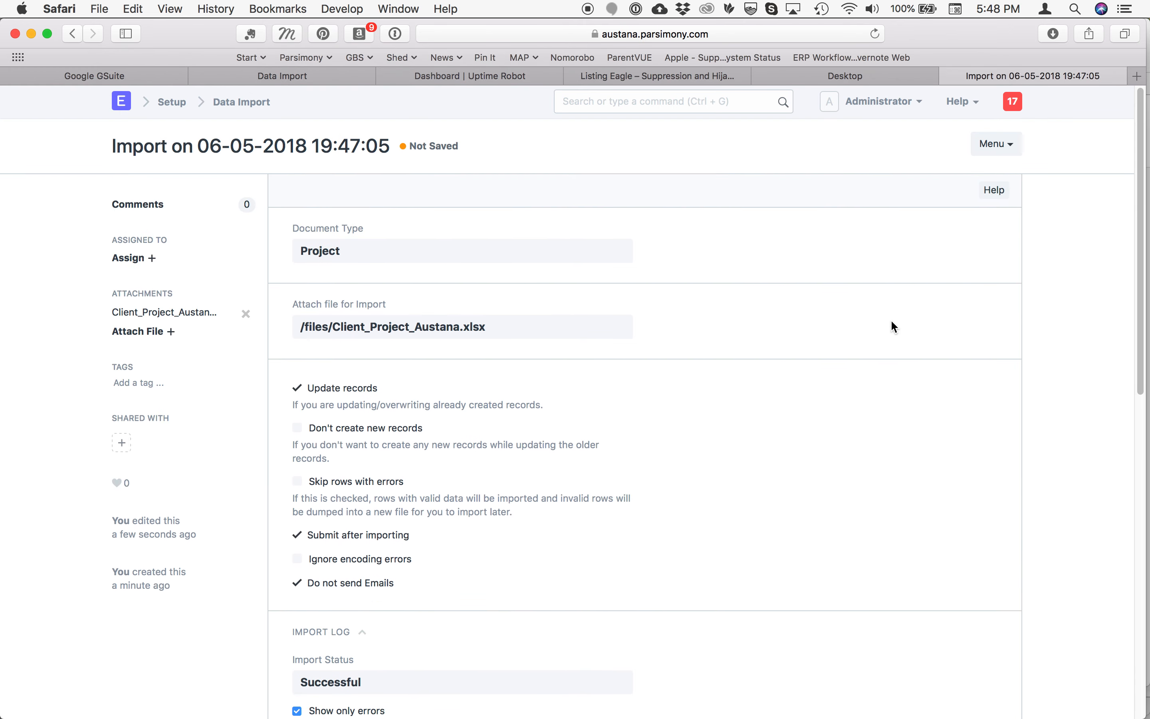
# Find the Project List through the search for "pro" and look through the imported projects
pyautogui.click(624, 102)
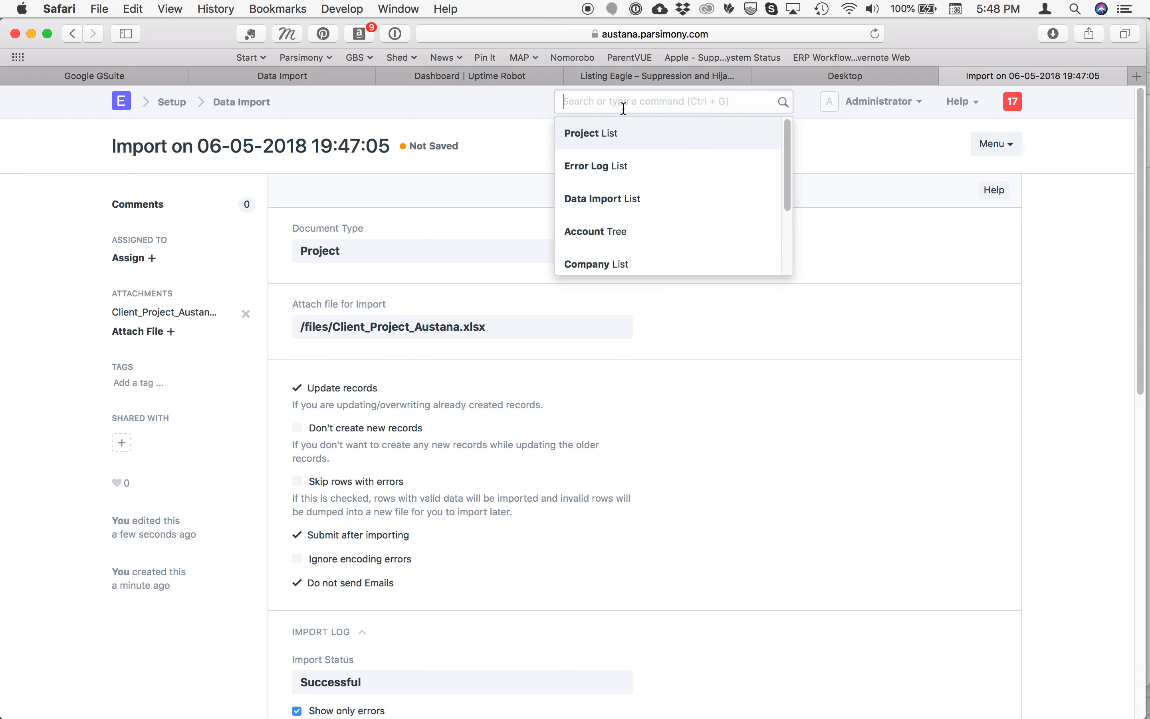
pyautogui.click(580, 135)
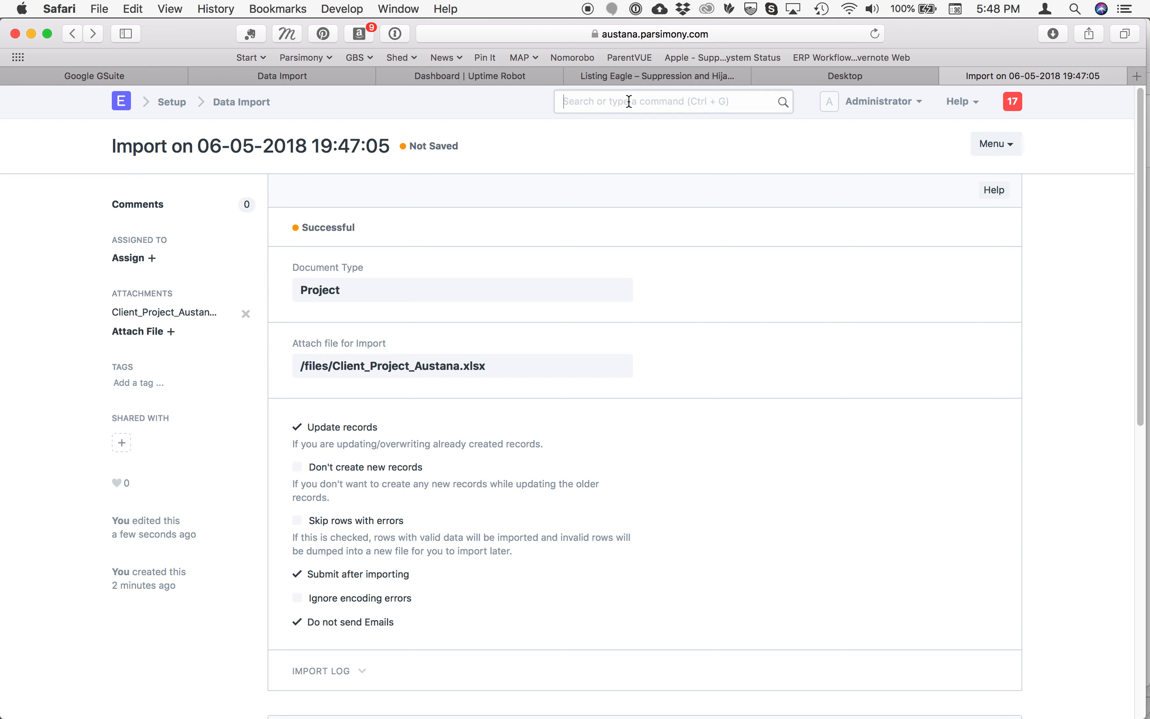
pyautogui.write('pro')
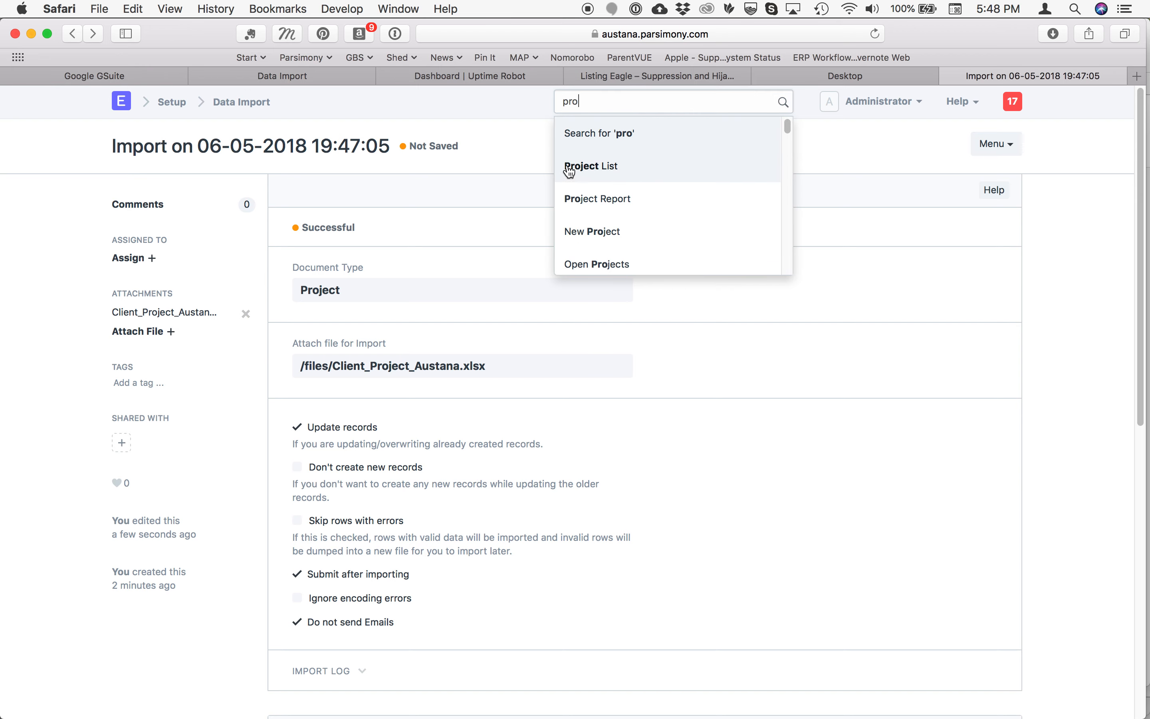
pyautogui.click(569, 169)
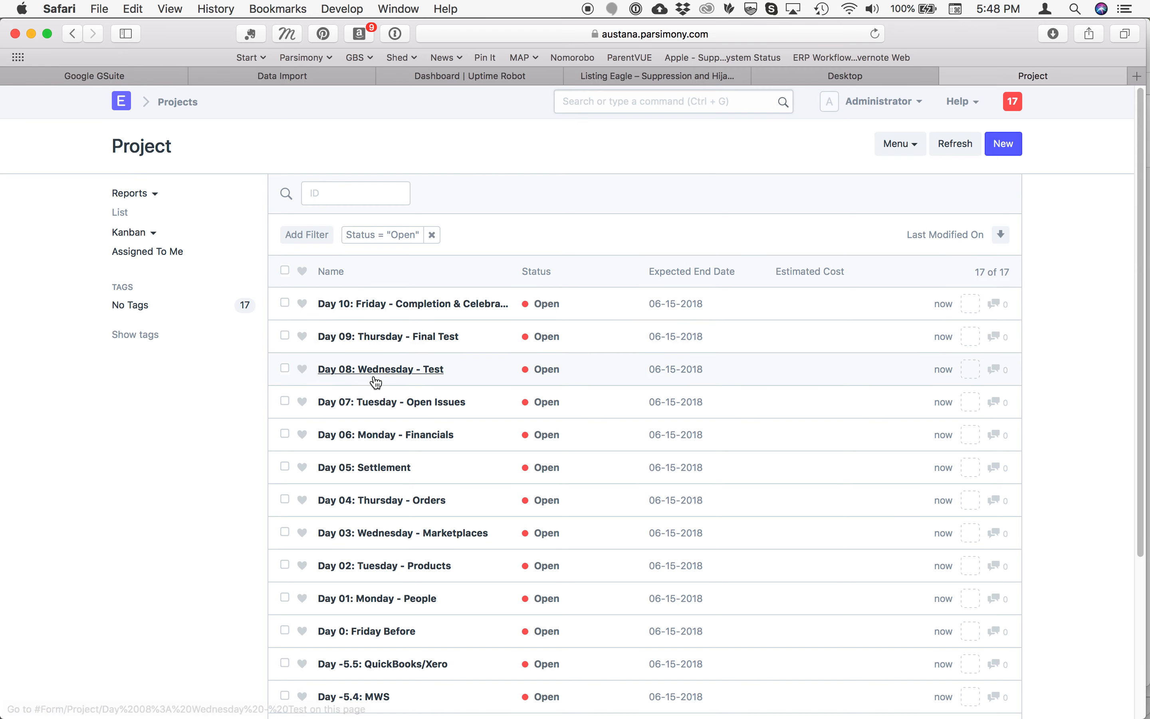
pyautogui.scroll(-5, 373, 595)
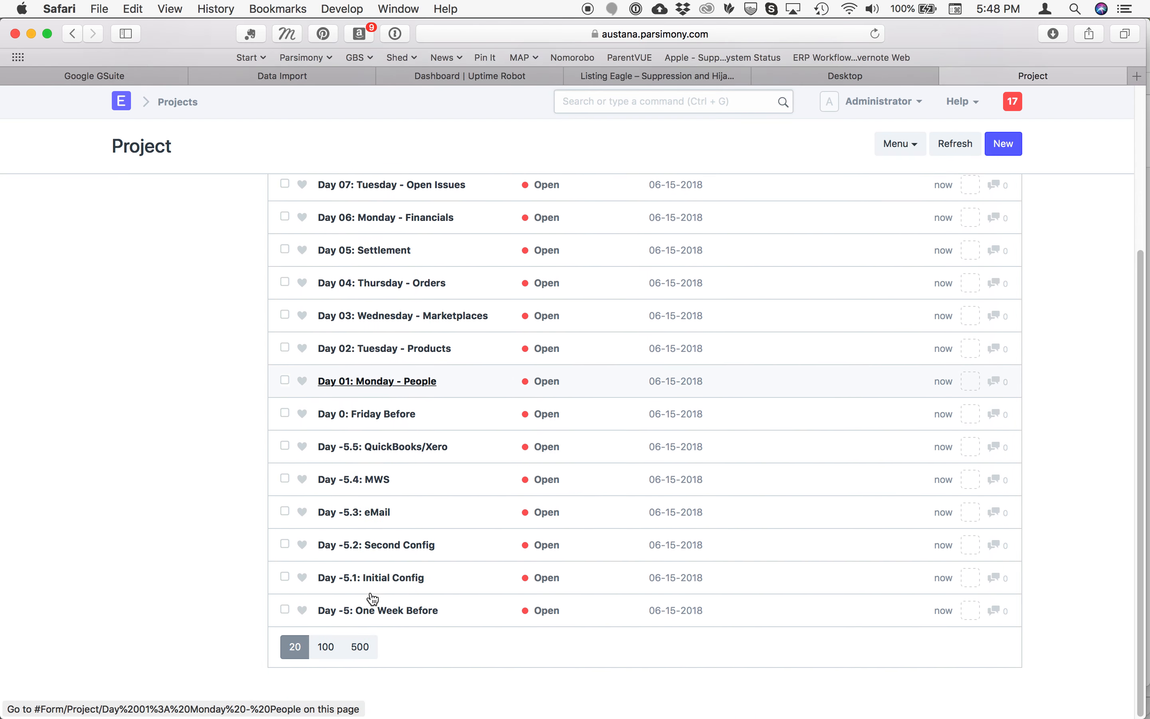
pyautogui.scroll(5, 373, 598)
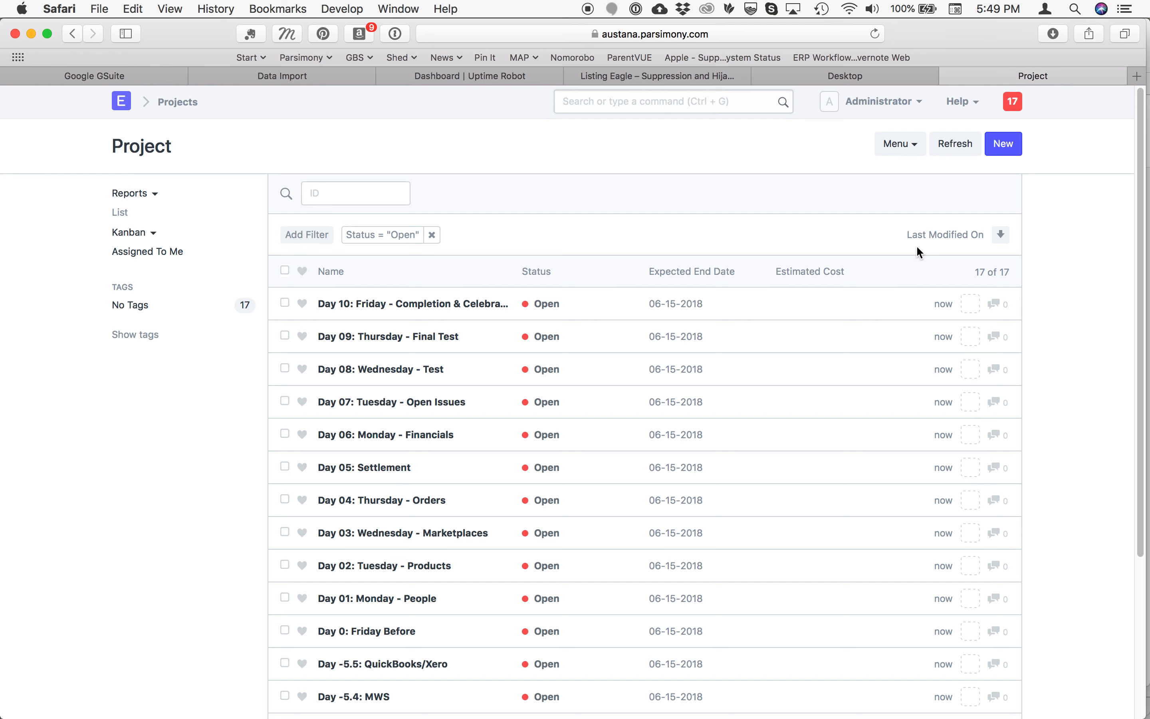
# Sort the project list by Name in ascending order and review the sequence of days
pyautogui.click(950, 238)
pyautogui.click(851, 373)
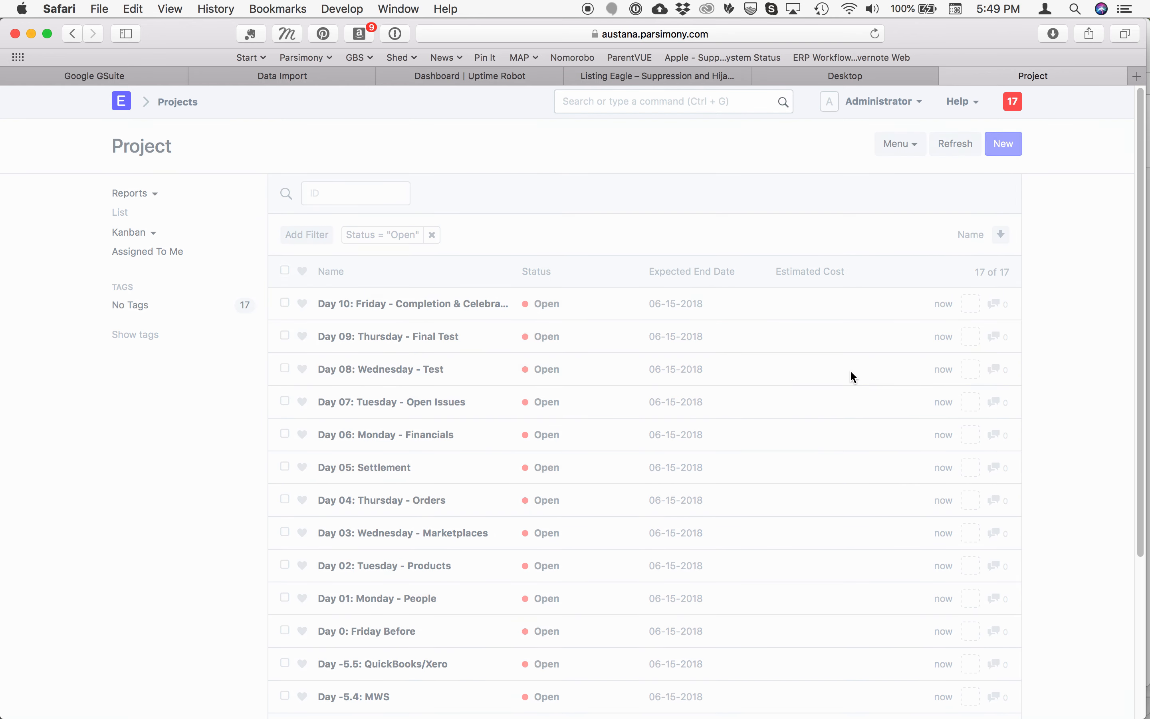
pyautogui.click(1000, 237)
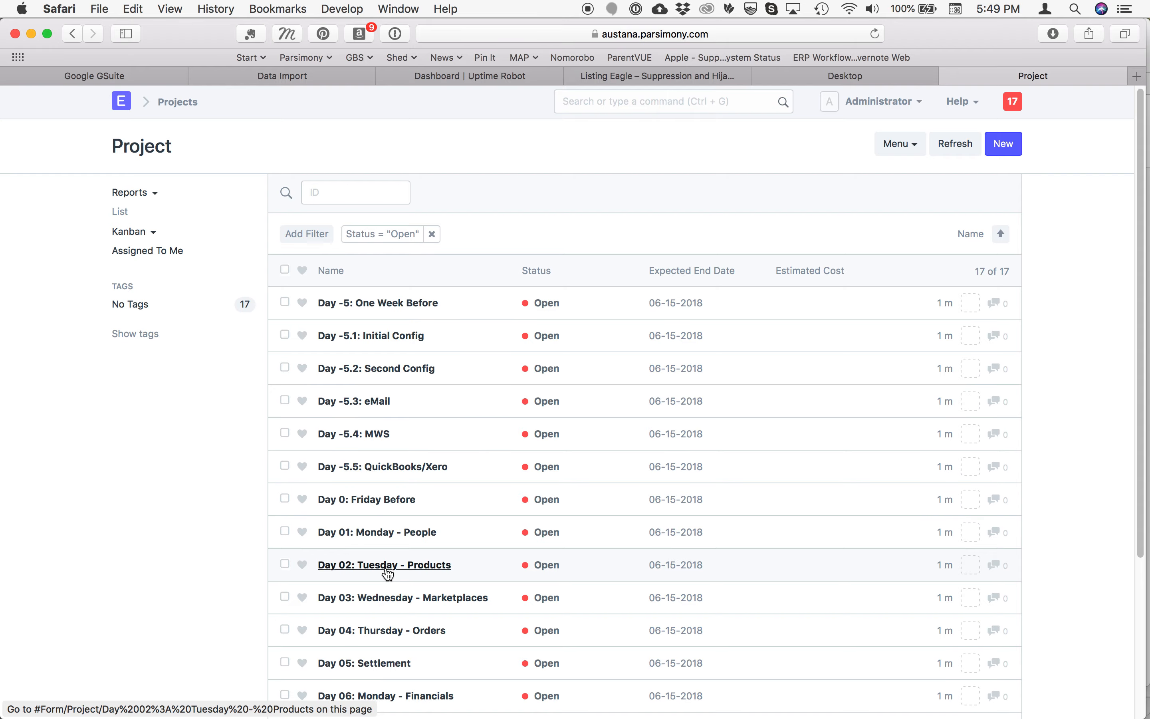
pyautogui.scroll(-4, 387, 572)
pyautogui.scroll(4, 388, 574)
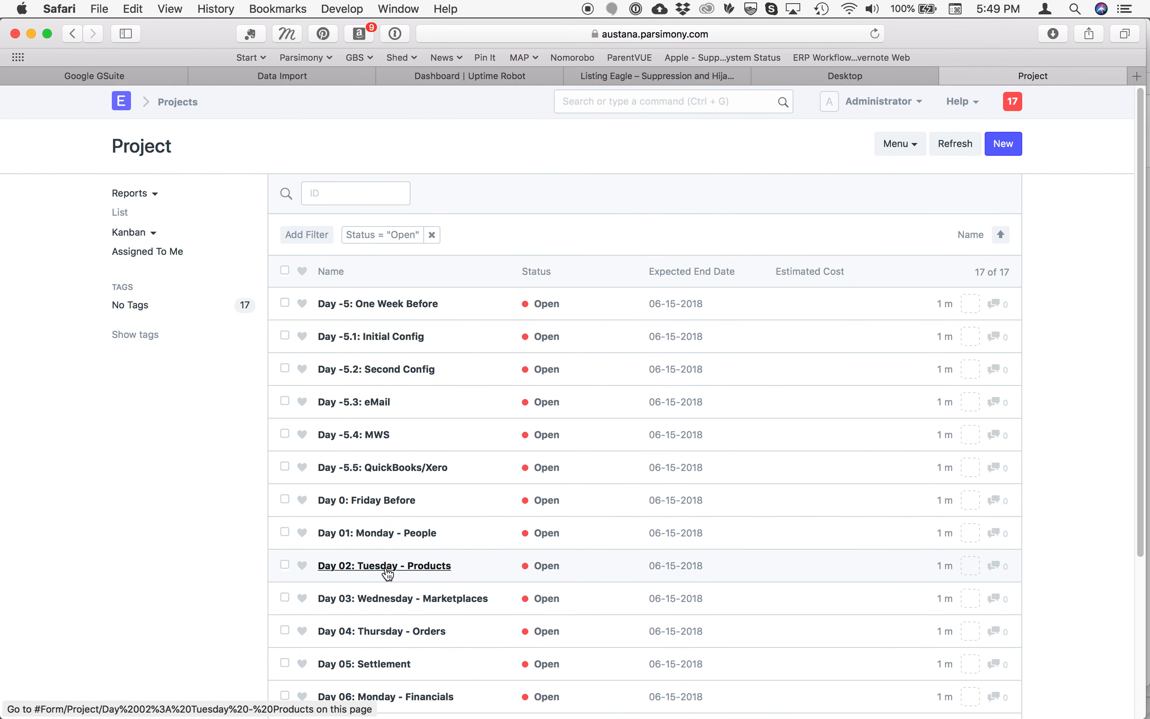
# Go to the Task List and create a new data import for the Task document type from there
pyautogui.click(620, 104)
pyautogui.write('ta')
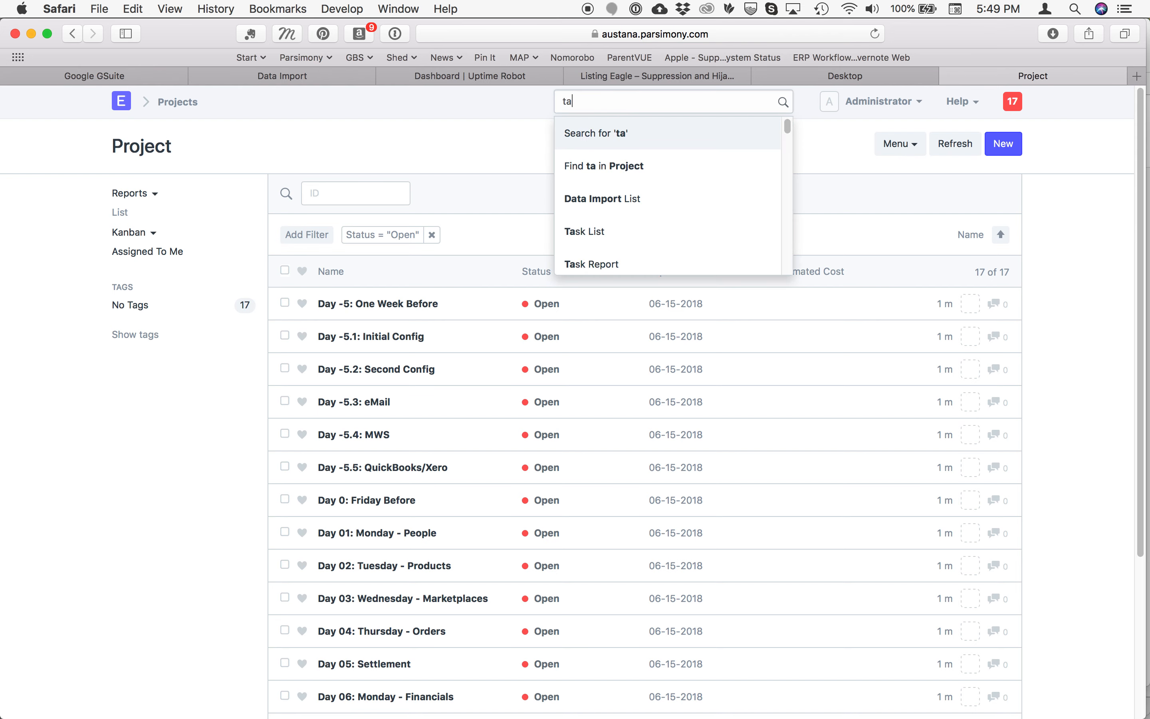
pyautogui.click(583, 232)
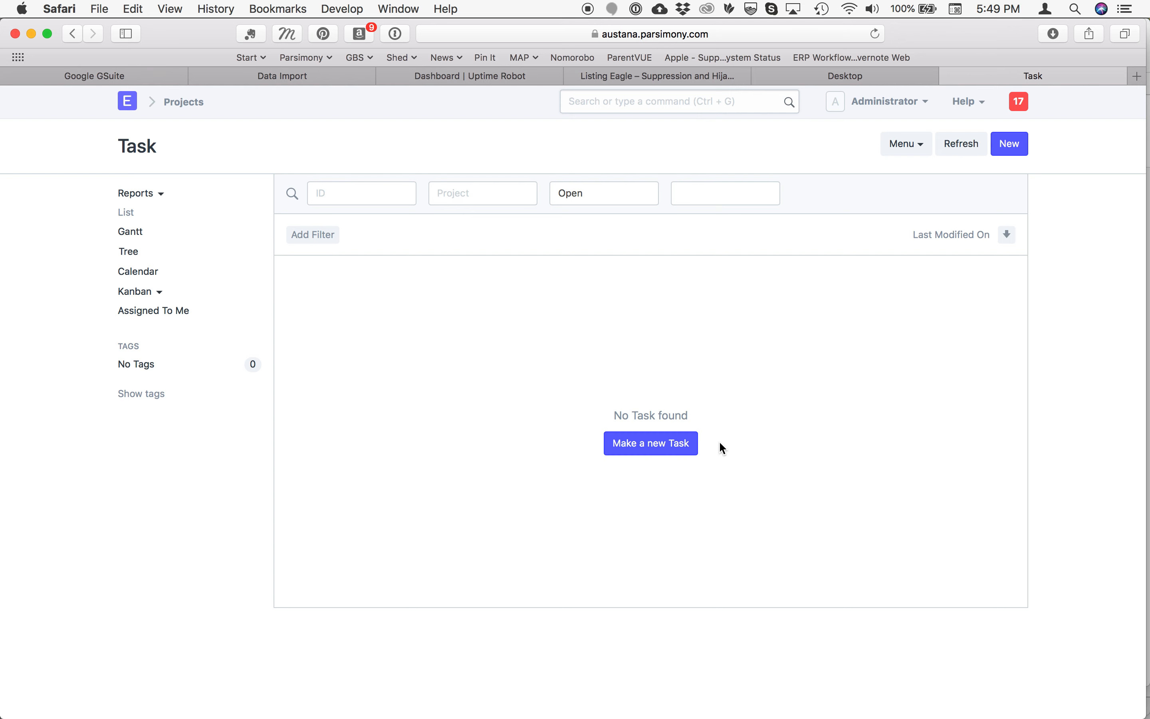
pyautogui.click(898, 147)
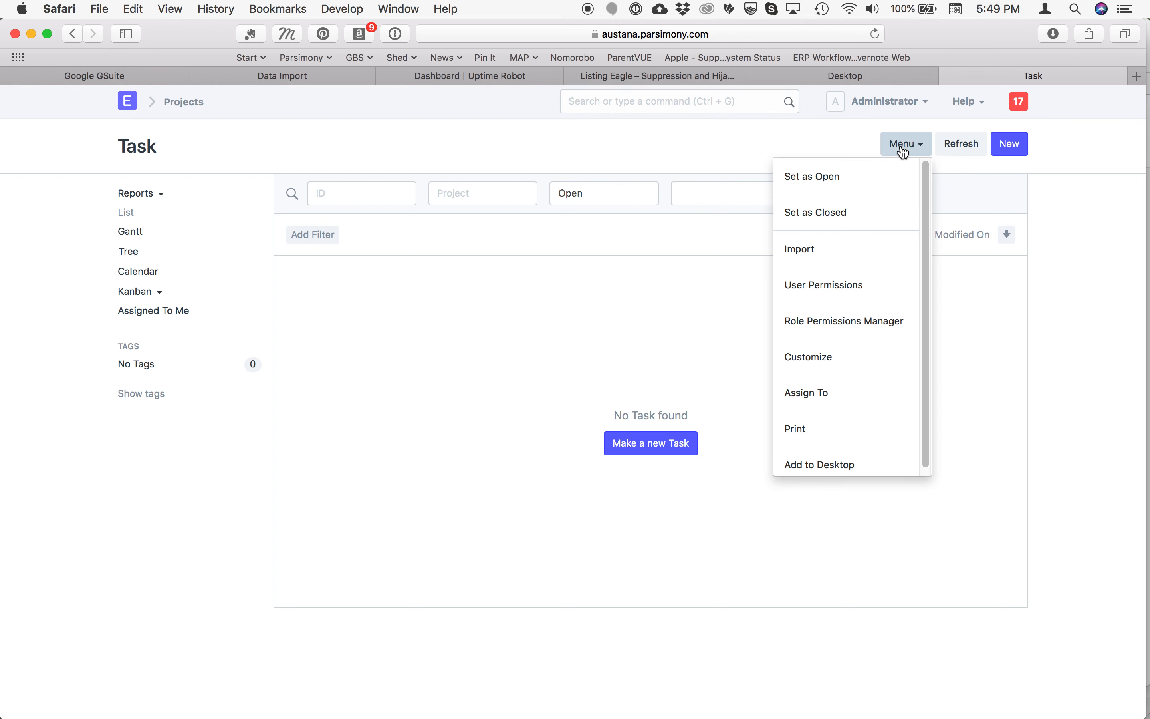
pyautogui.click(807, 256)
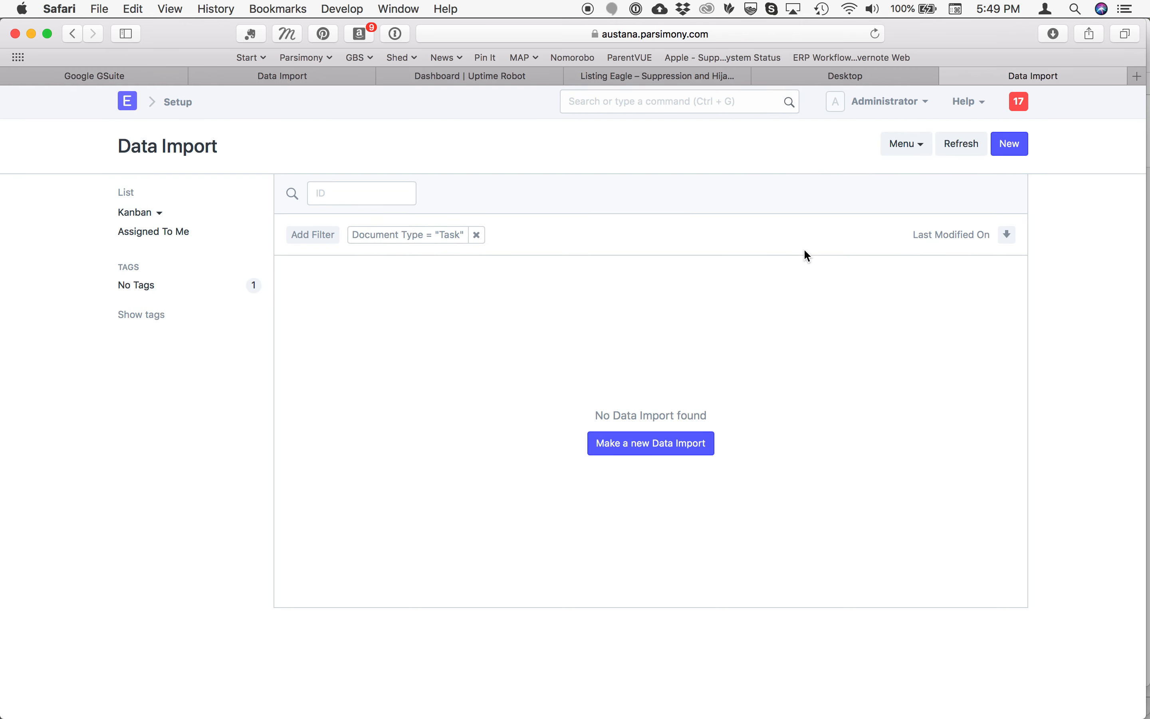
pyautogui.click(653, 447)
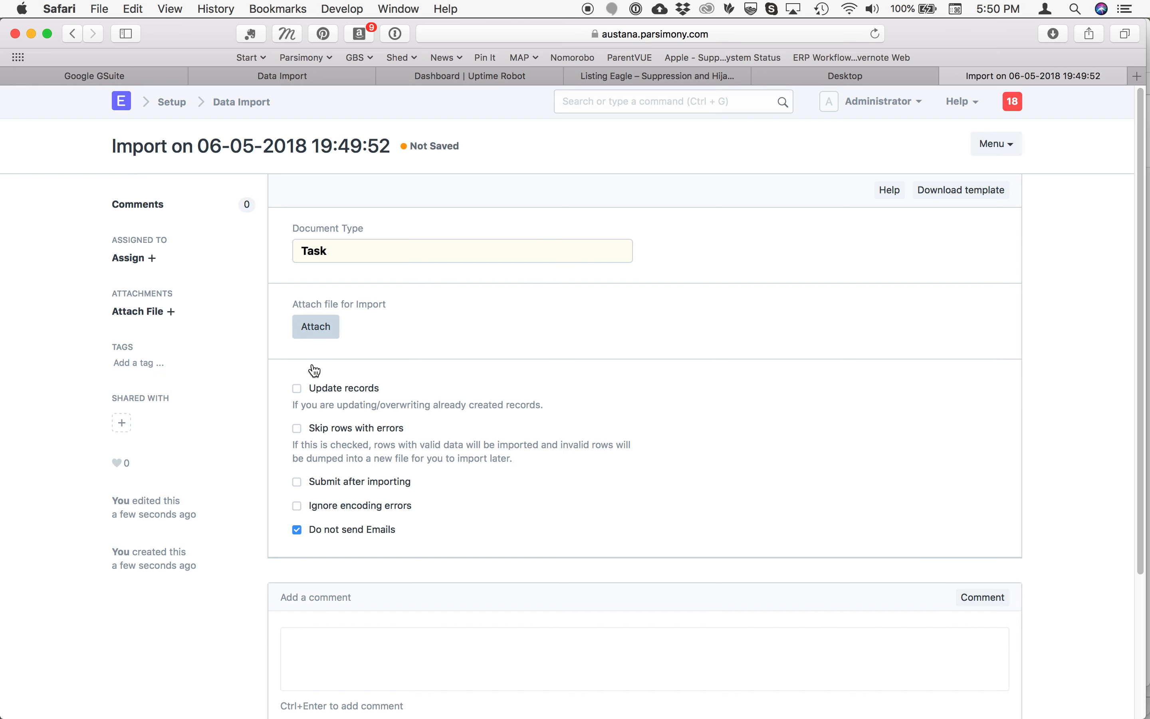
# Upload Client Task Austana.xlsx as the file for the task import
pyautogui.click(315, 333)
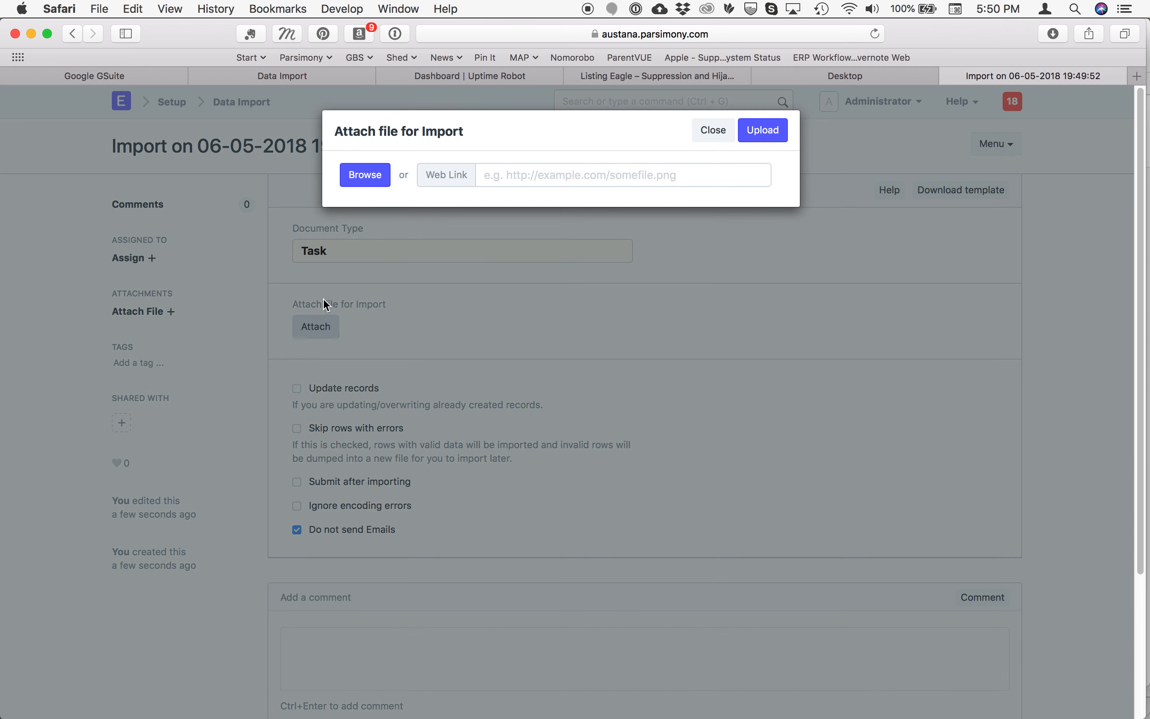
pyautogui.click(364, 176)
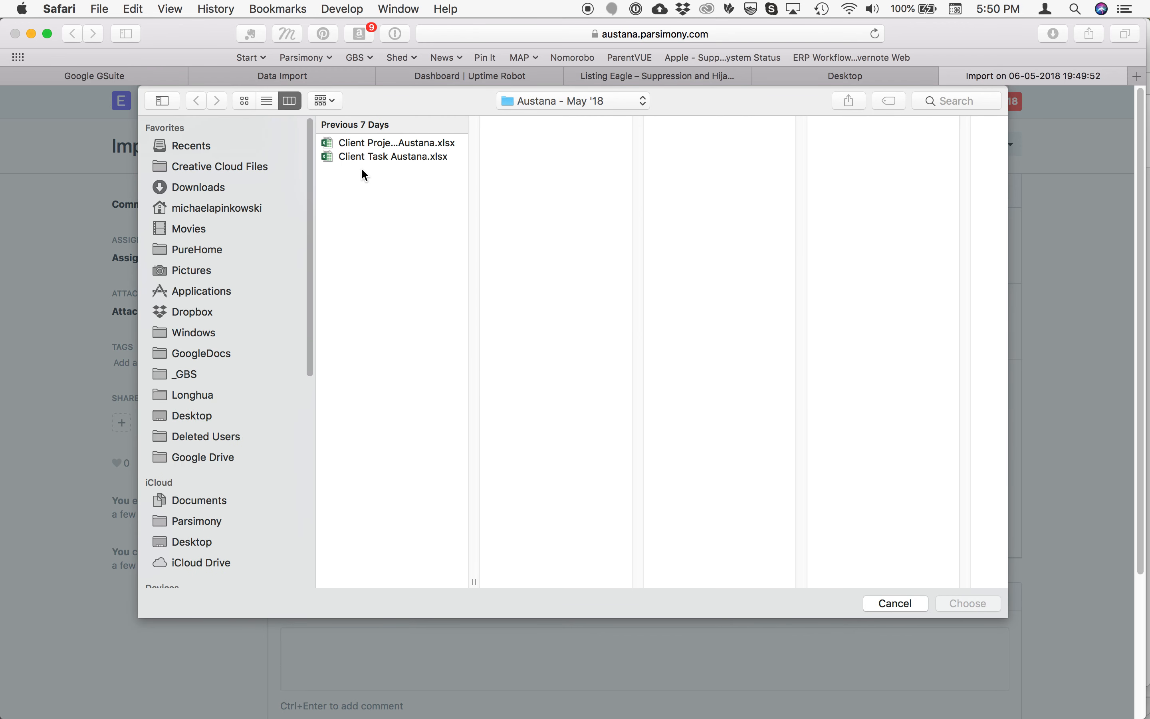
pyautogui.click(329, 157)
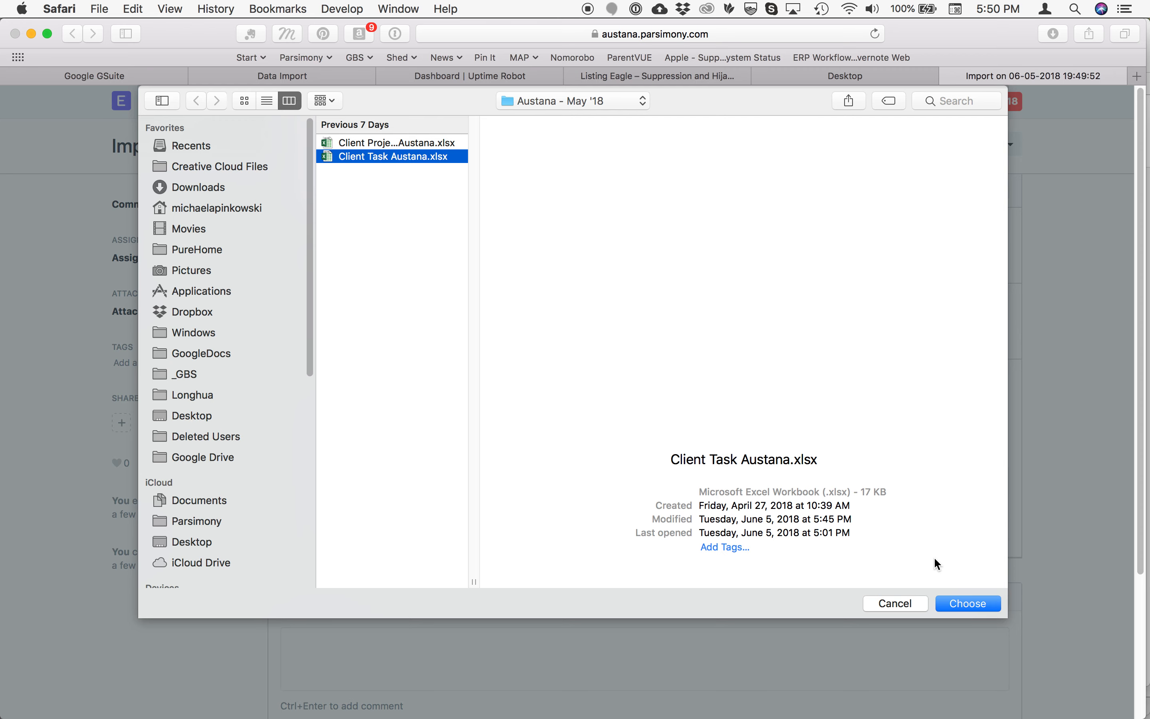
pyautogui.click(977, 609)
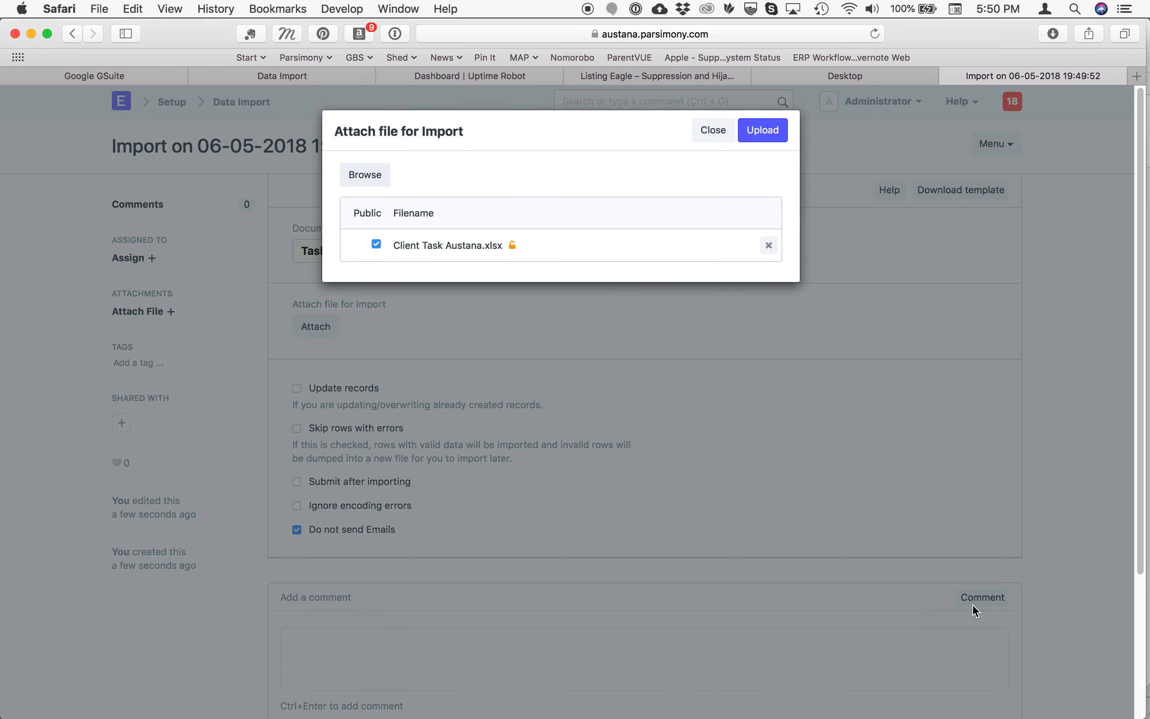
pyautogui.click(768, 137)
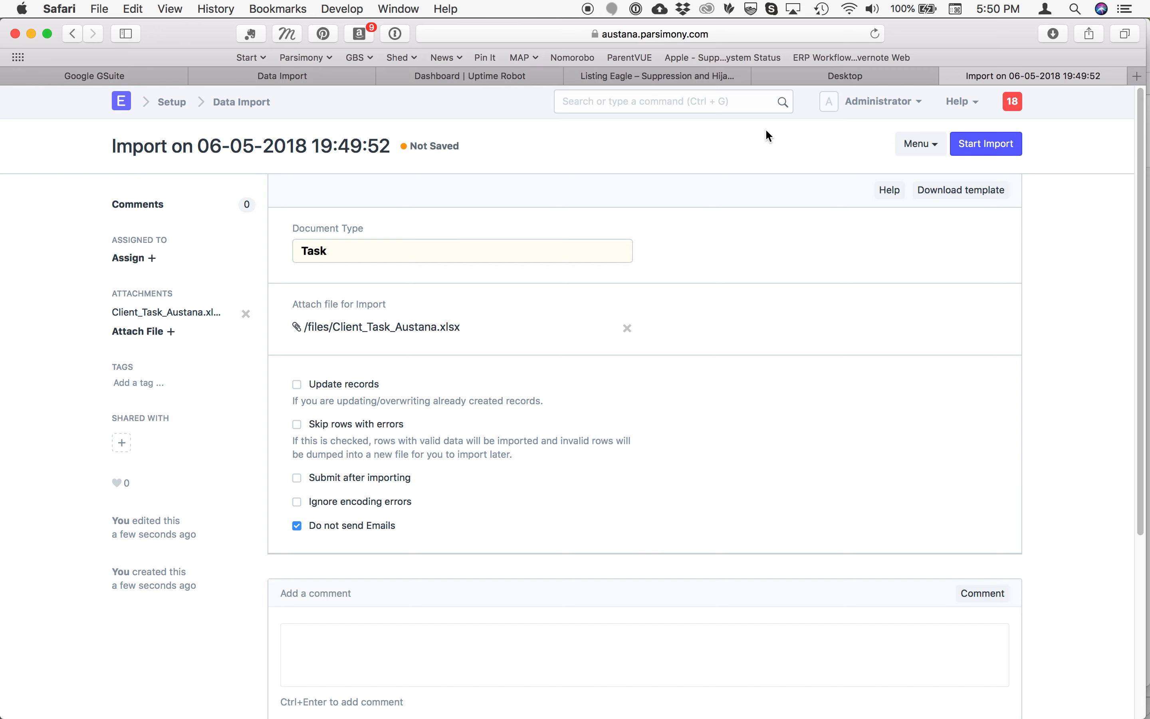
# Enable Update records and Submit after importing for the task import, and start the import
pyautogui.click(297, 386)
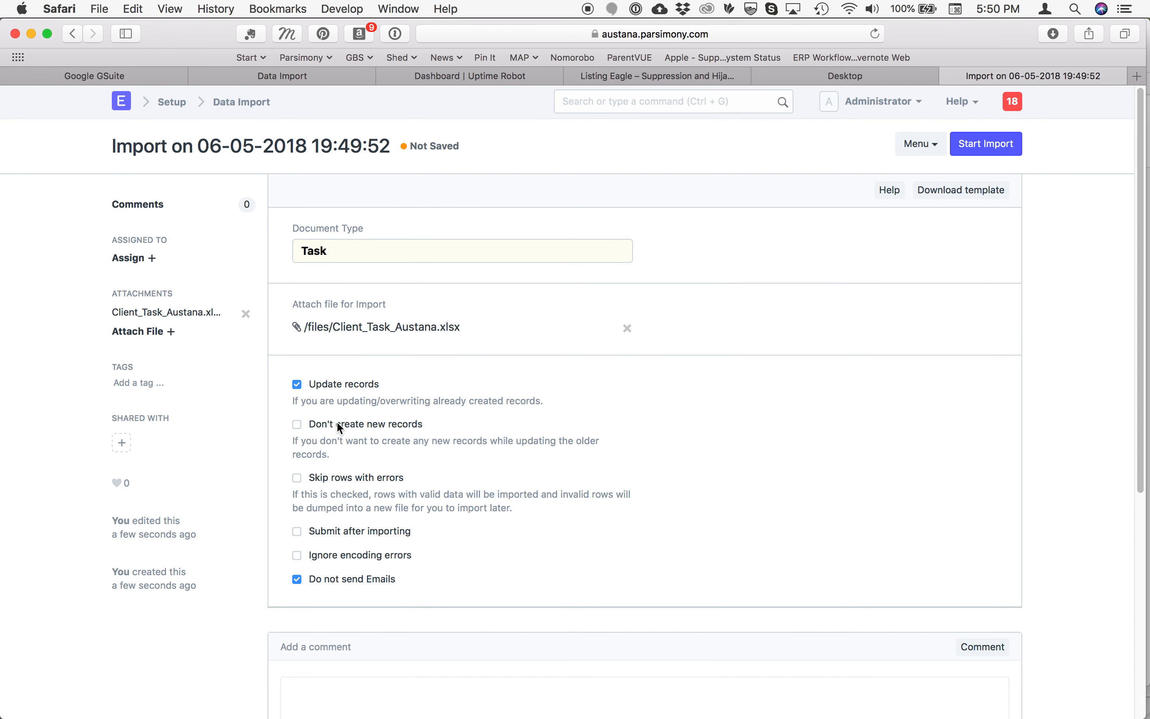
pyautogui.click(296, 529)
pyautogui.click(995, 149)
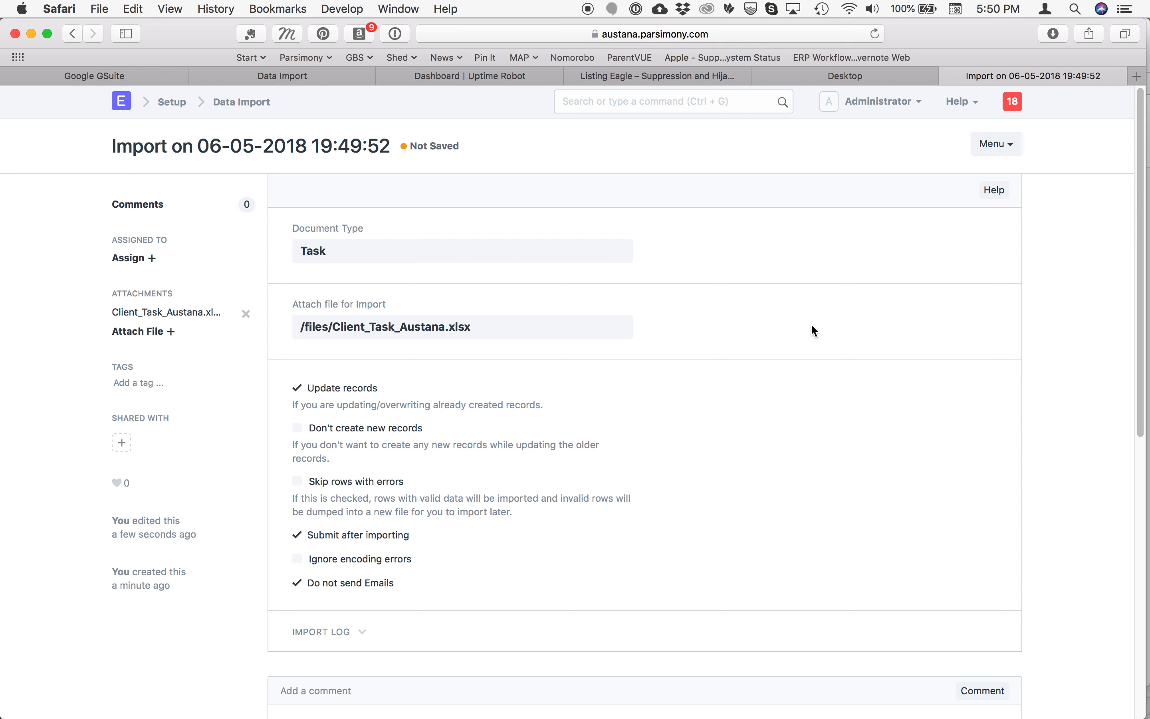
# Go to the Task List to check the imported tasks
pyautogui.click(611, 105)
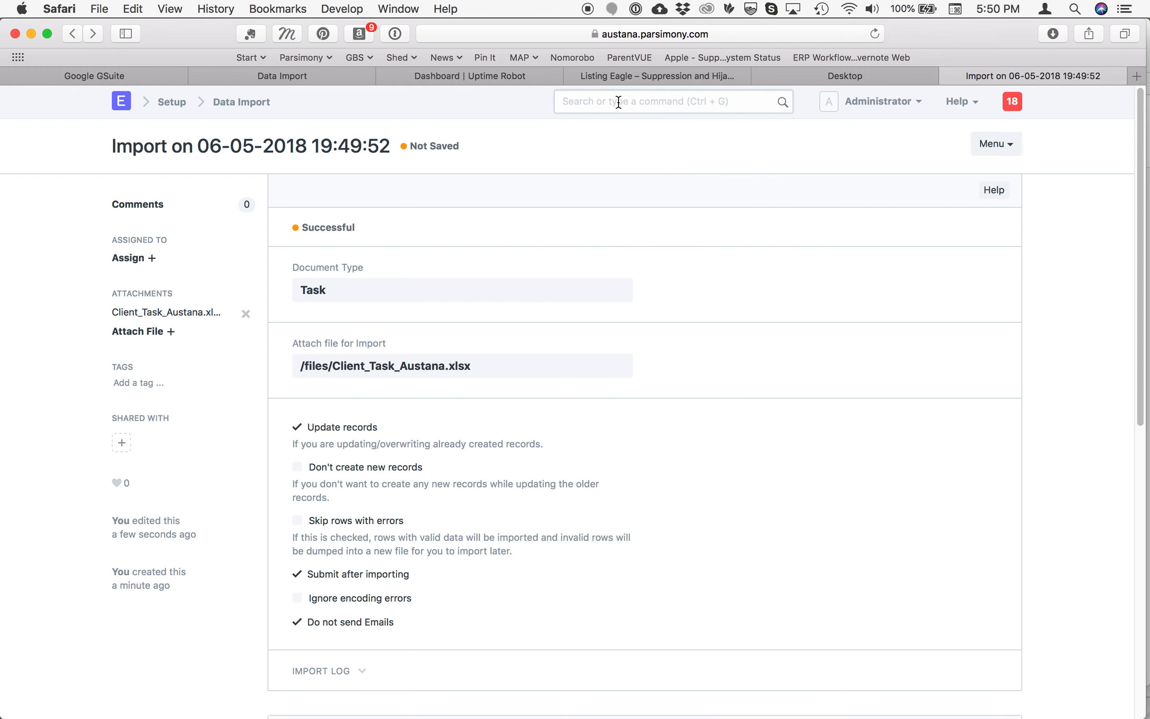
pyautogui.write('tas')
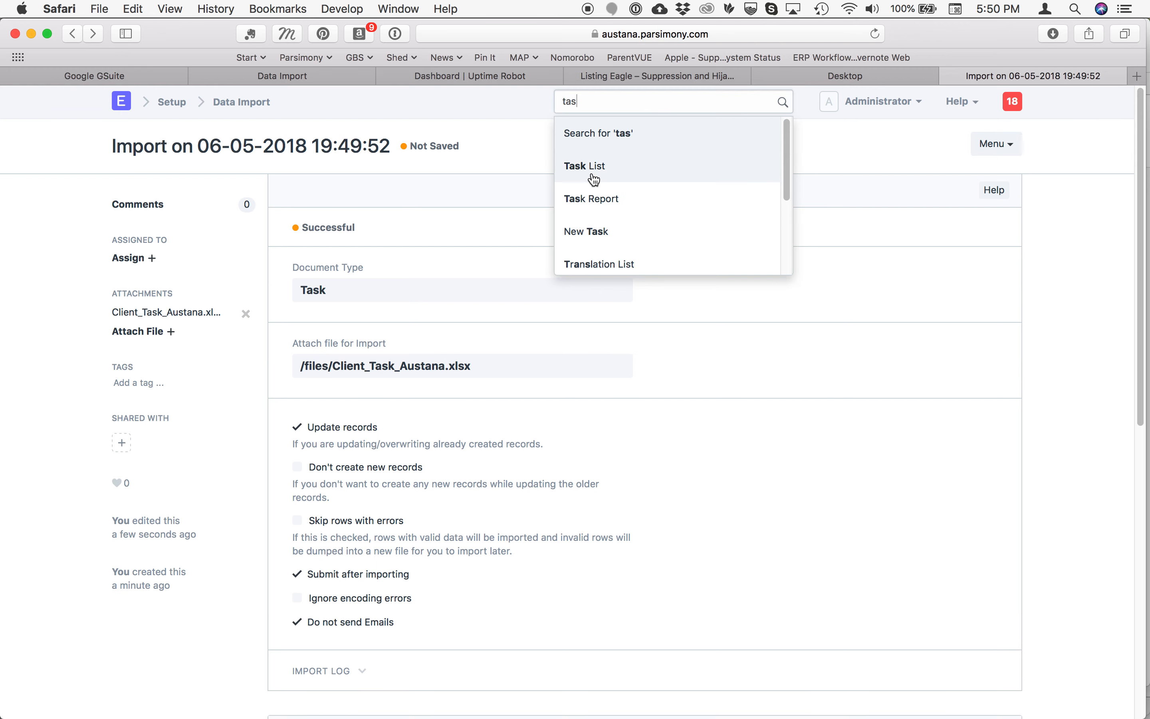
pyautogui.click(592, 166)
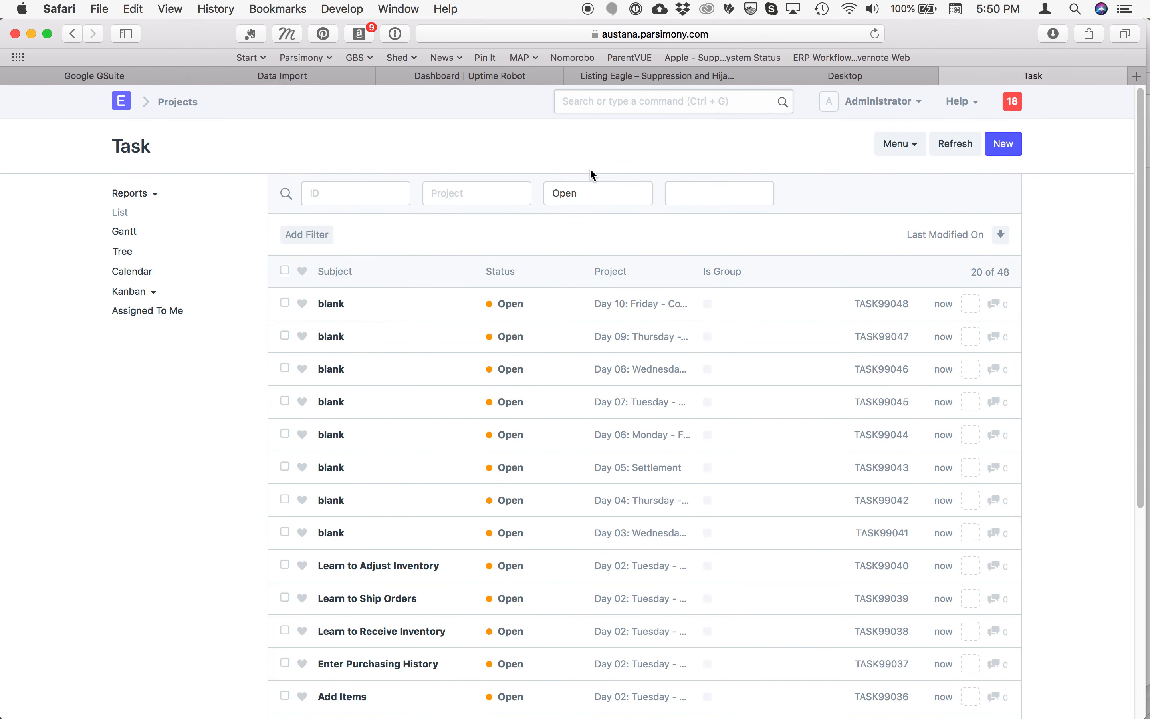
# Look through the task list's sort fields, keep Last Modified On, and switch the sort order to ascending
pyautogui.click(935, 236)
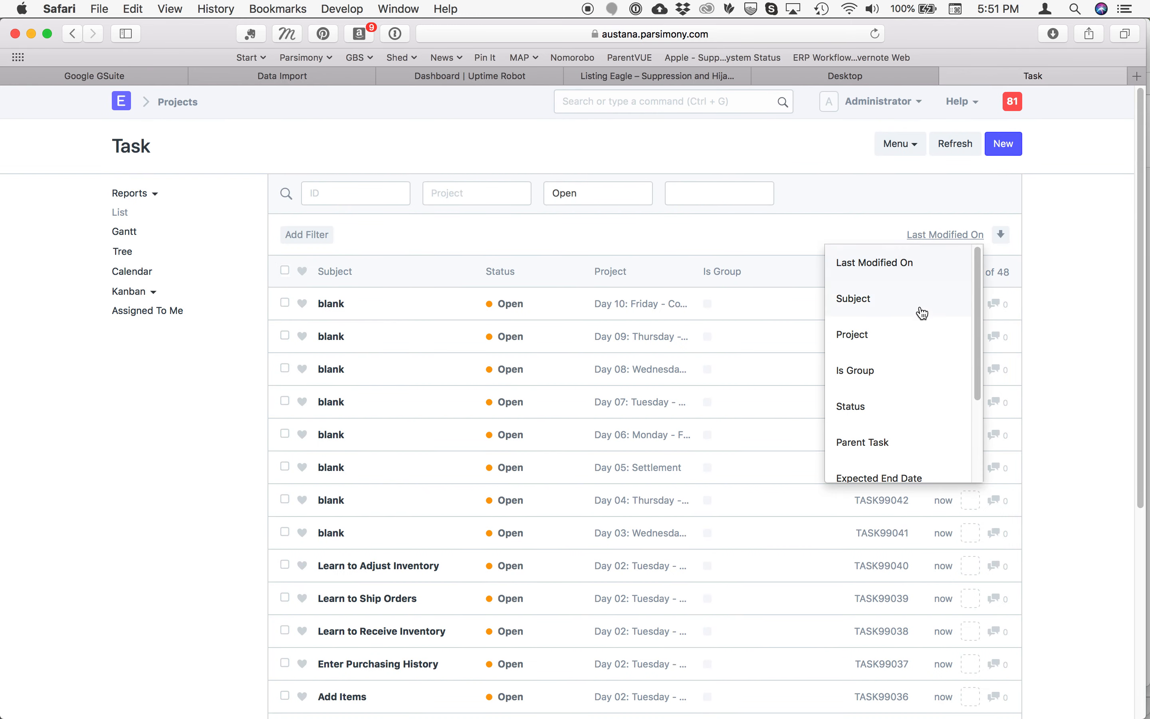
pyautogui.scroll(-2, 903, 362)
pyautogui.scroll(-1, 902, 362)
pyautogui.scroll(1, 903, 362)
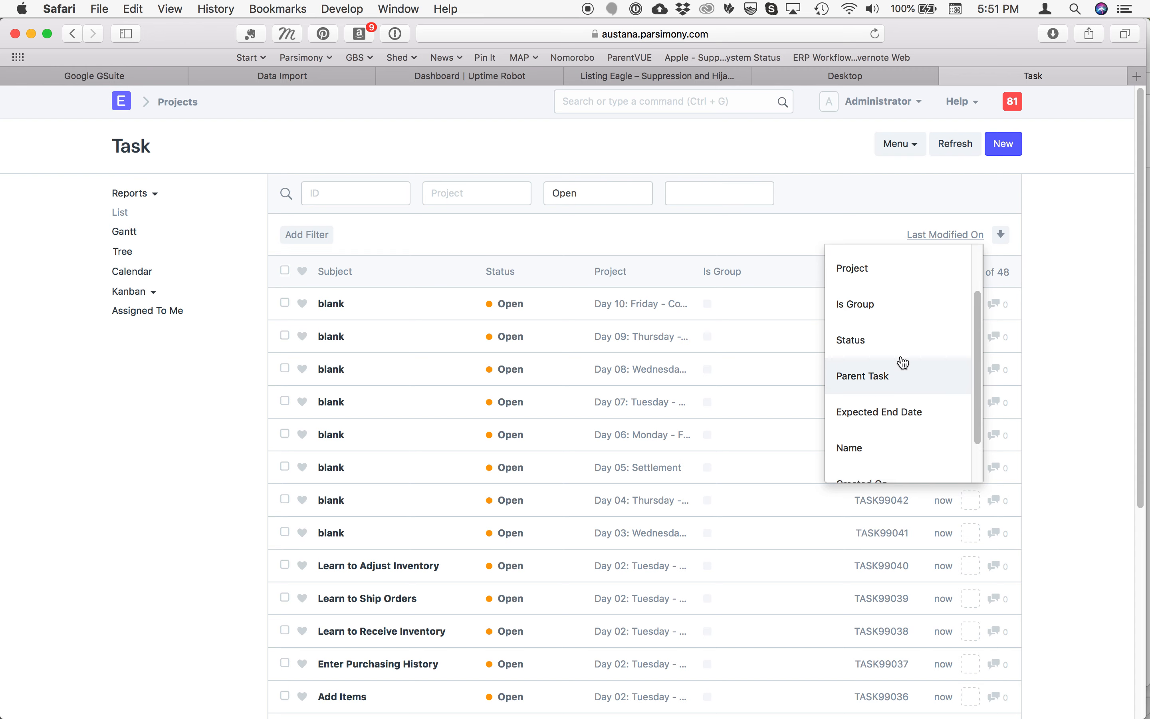
pyautogui.scroll(-2, 903, 362)
pyautogui.click(867, 204)
pyautogui.click(1002, 236)
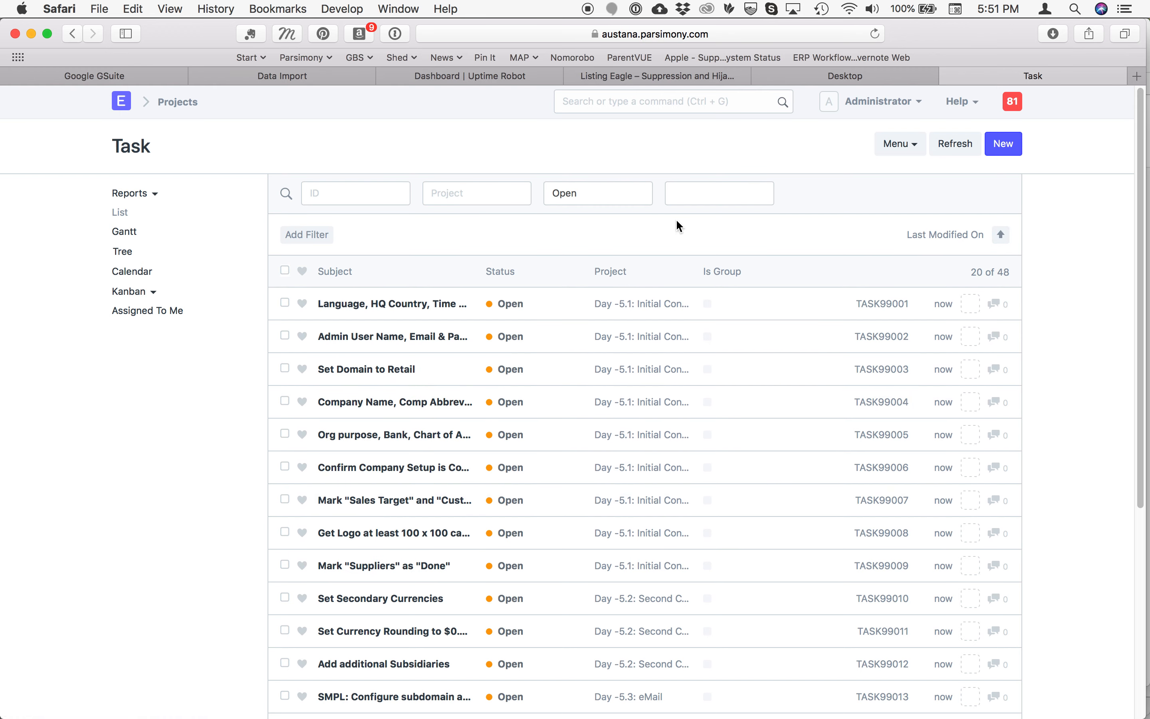
# Go to the Project List and review the imported day-by-day projects
pyautogui.click(641, 102)
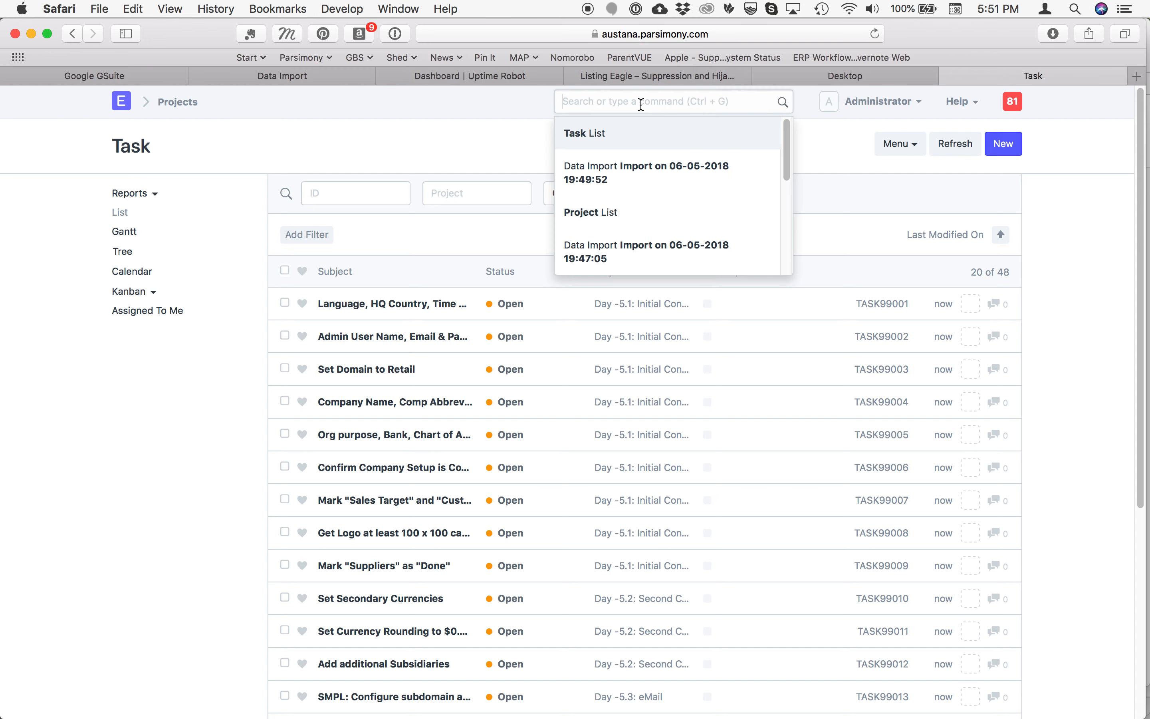
pyautogui.write('proje')
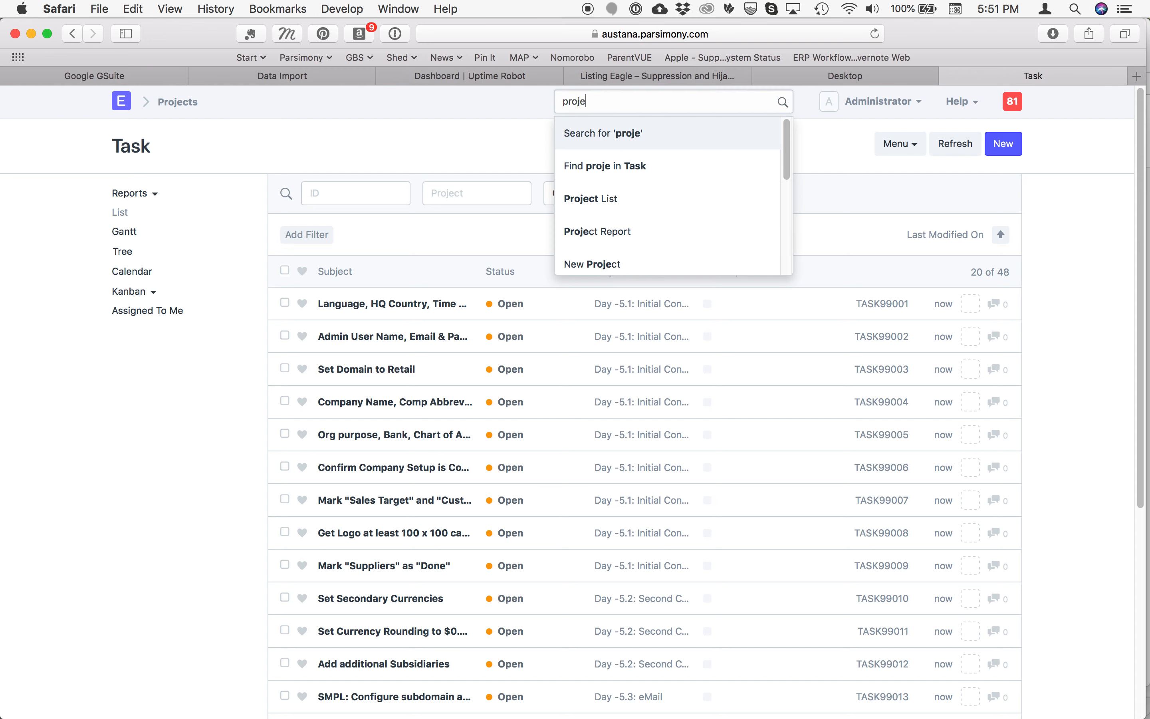
pyautogui.click(580, 198)
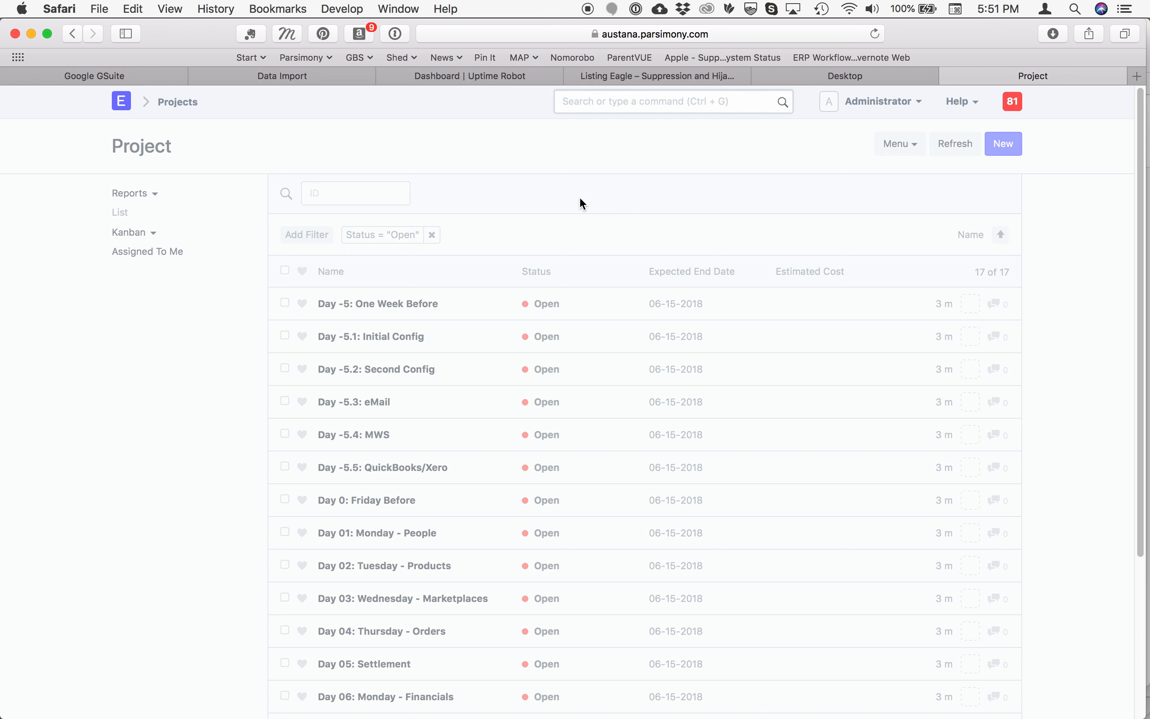
pyautogui.scroll(-5, 501, 309)
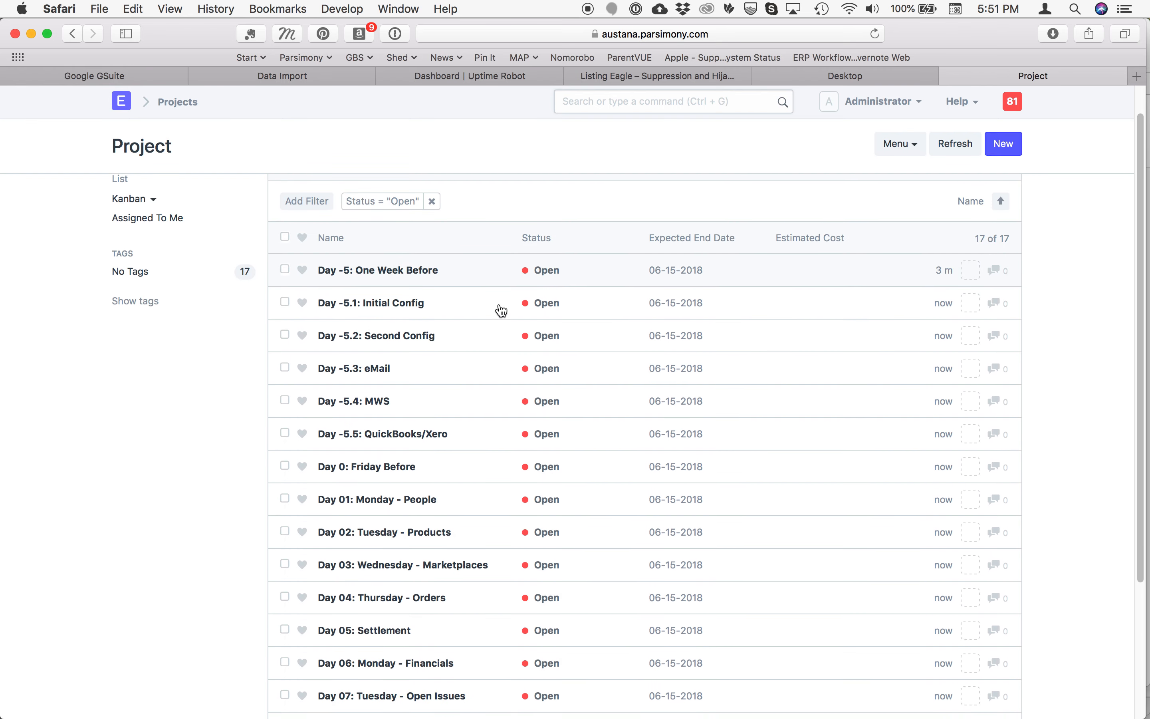
pyautogui.scroll(1, 501, 310)
pyautogui.scroll(-3, 500, 311)
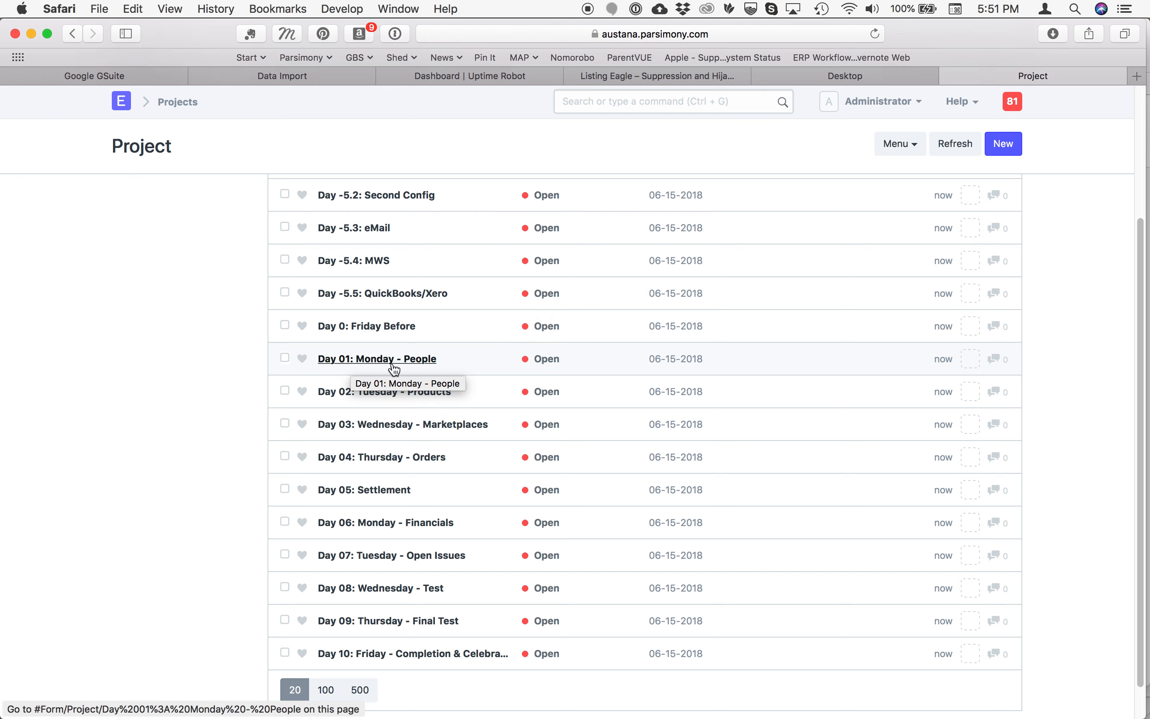
# Open the project "Day 01: Monday - People" and review the list of tasks linked to it
pyautogui.click(350, 363)
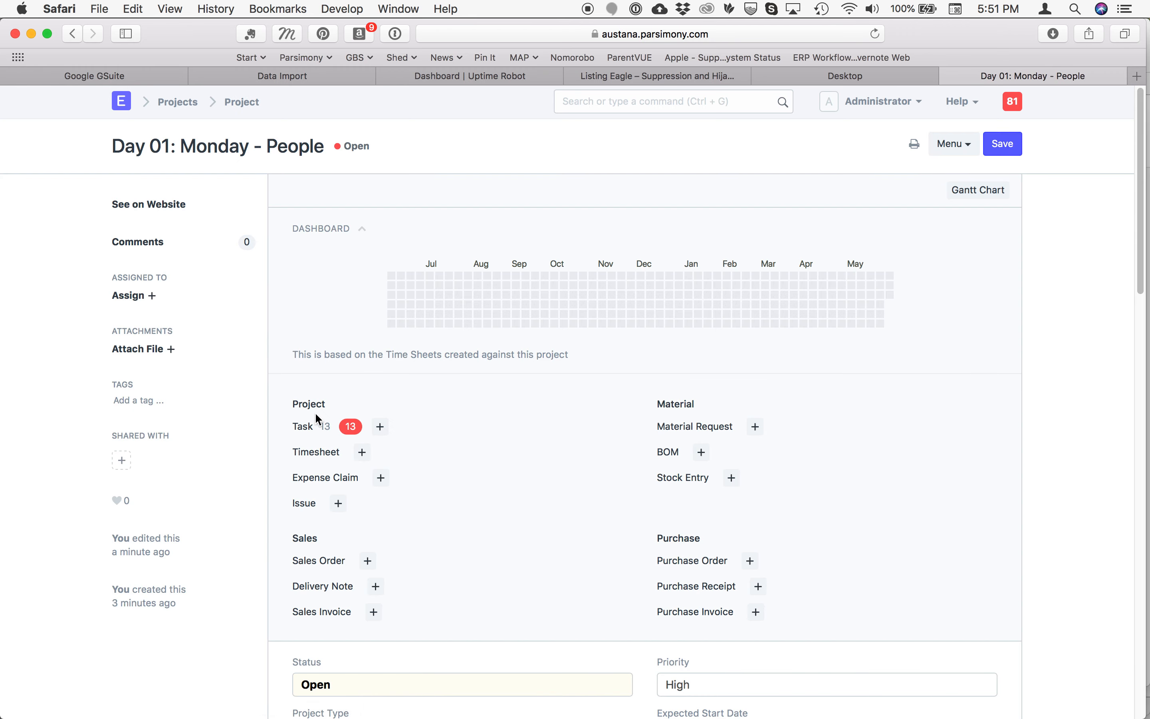
pyautogui.click(302, 430)
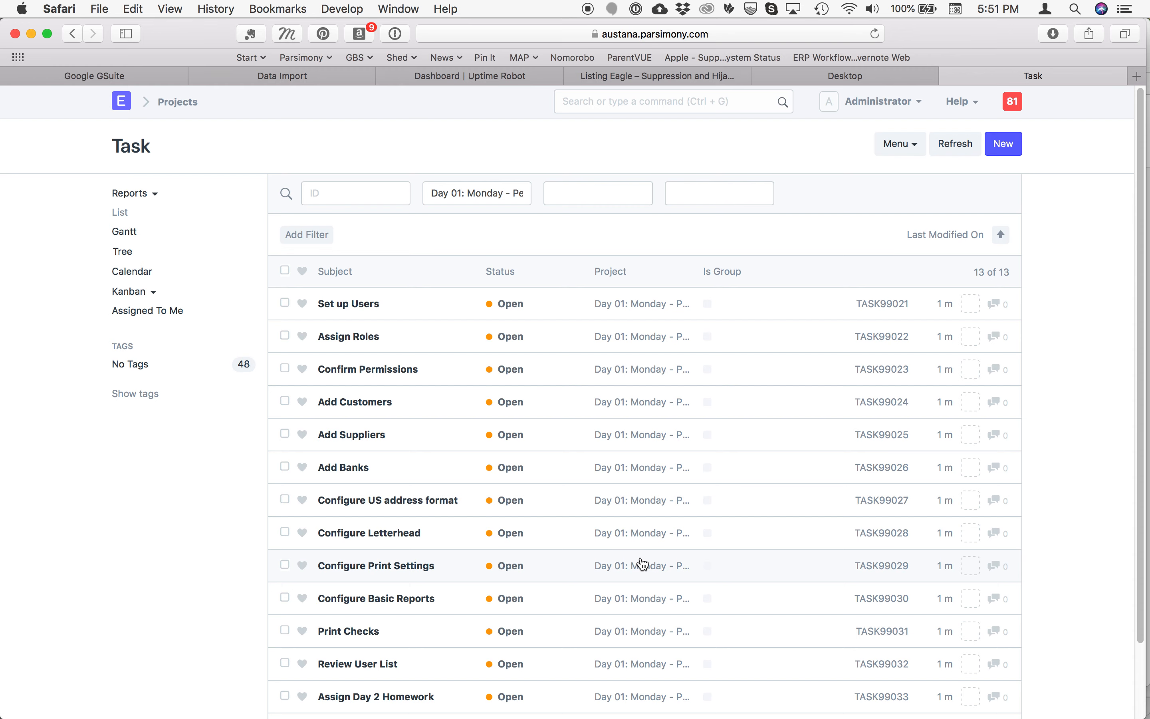
pyautogui.scroll(-3, 642, 564)
pyautogui.scroll(3, 642, 564)
# Open the "Set up Users" task and view its available Status options without changing the status
pyautogui.click(355, 304)
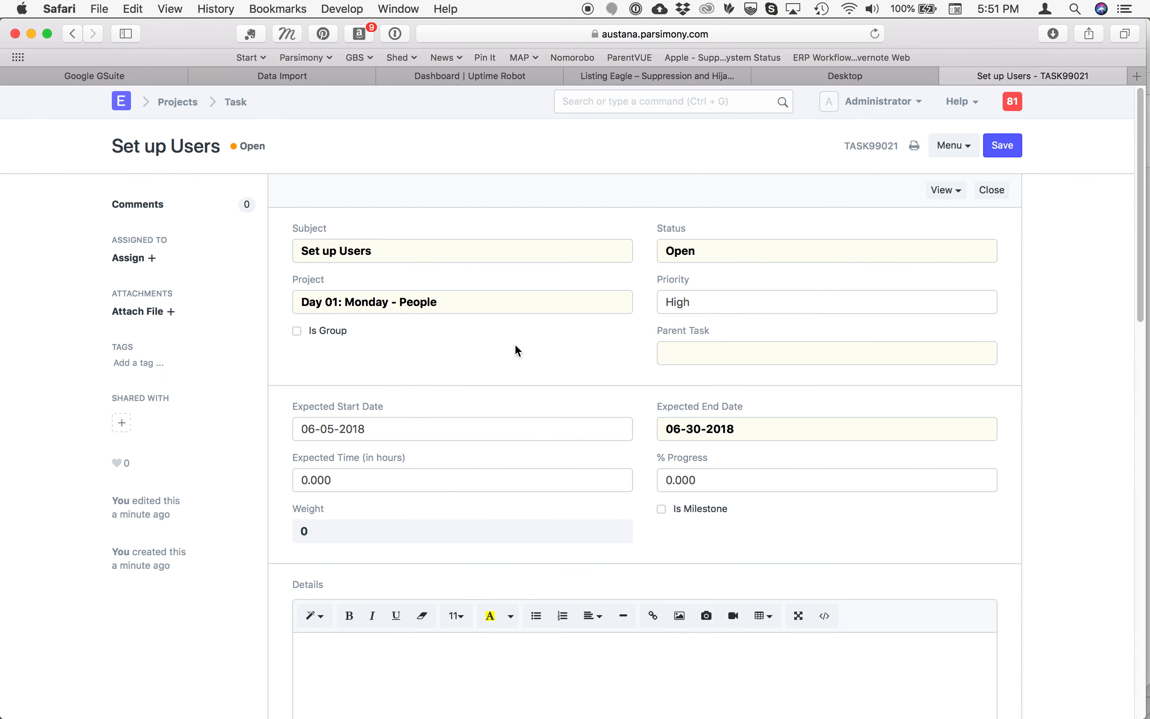
pyautogui.click(755, 256)
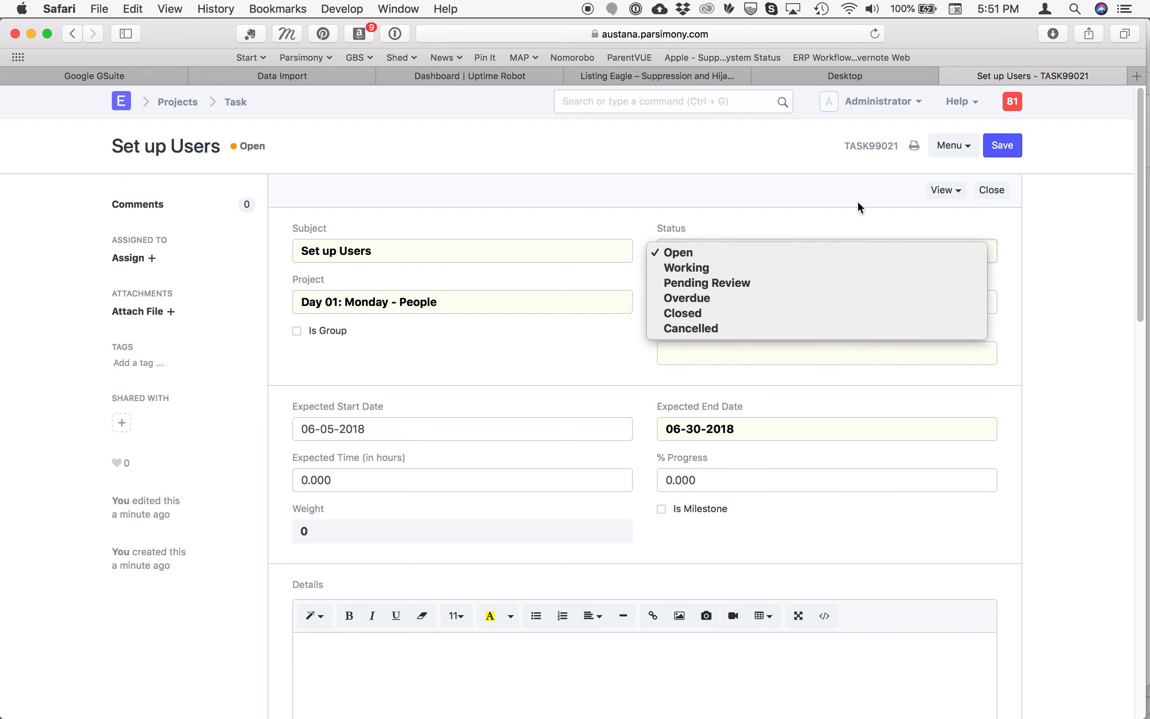
pyautogui.click(787, 193)
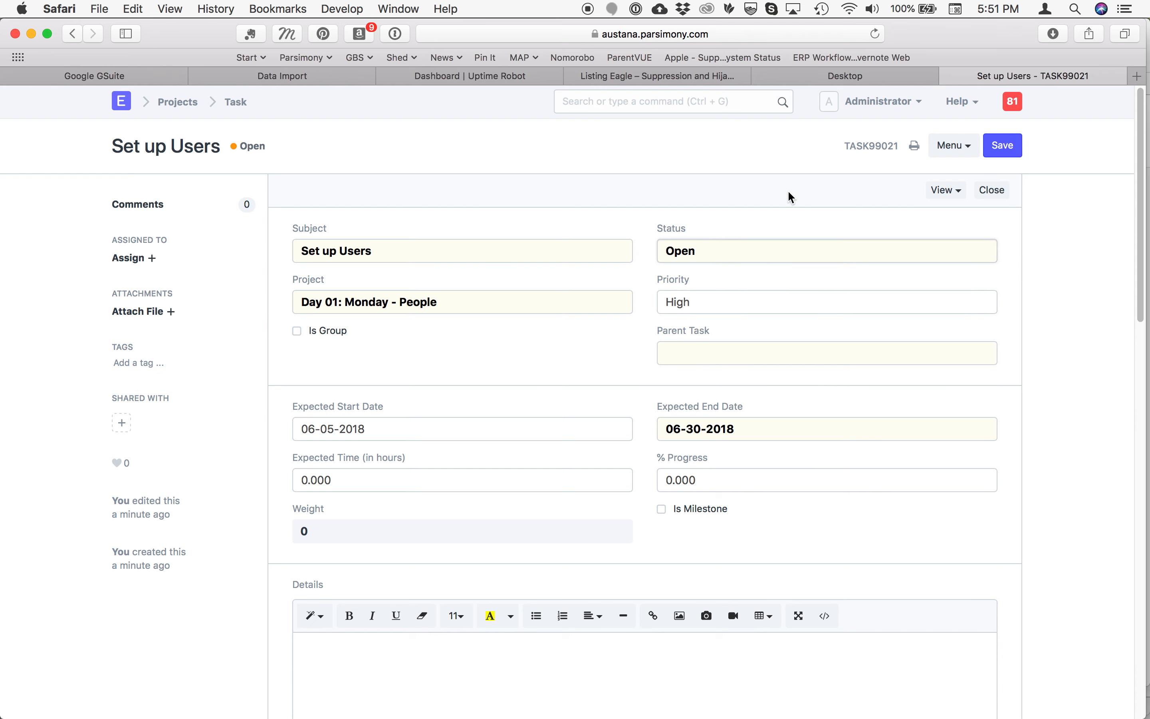